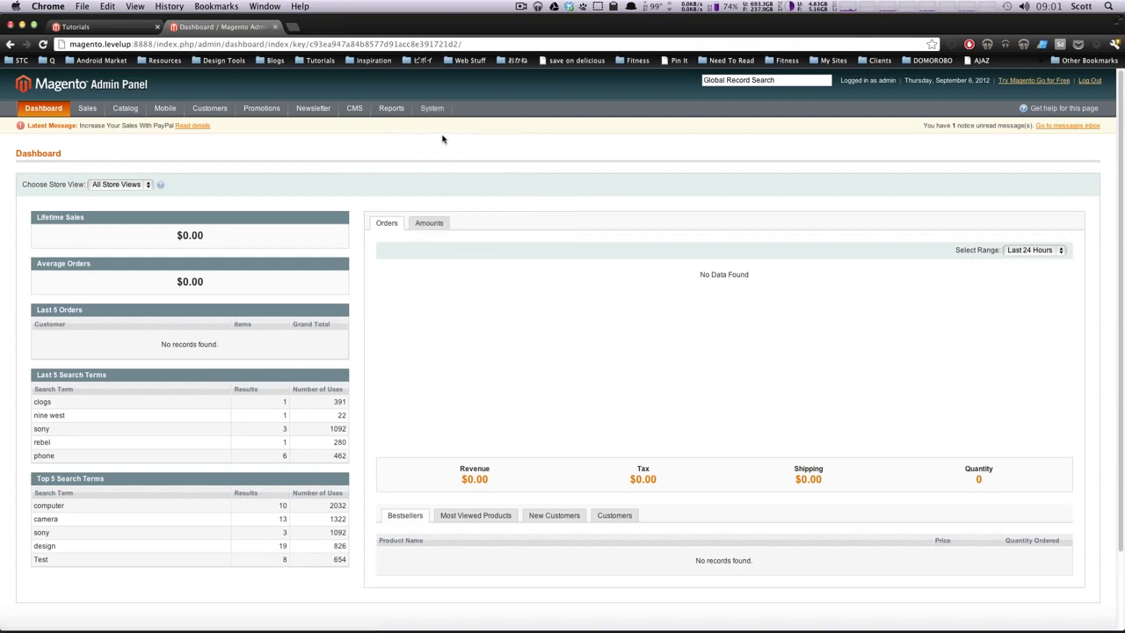
Step: Open System > Configuration and scroll the left sidebar toward the Sales group
{"action": "mouse_move", "coordinate": [427, 107]}
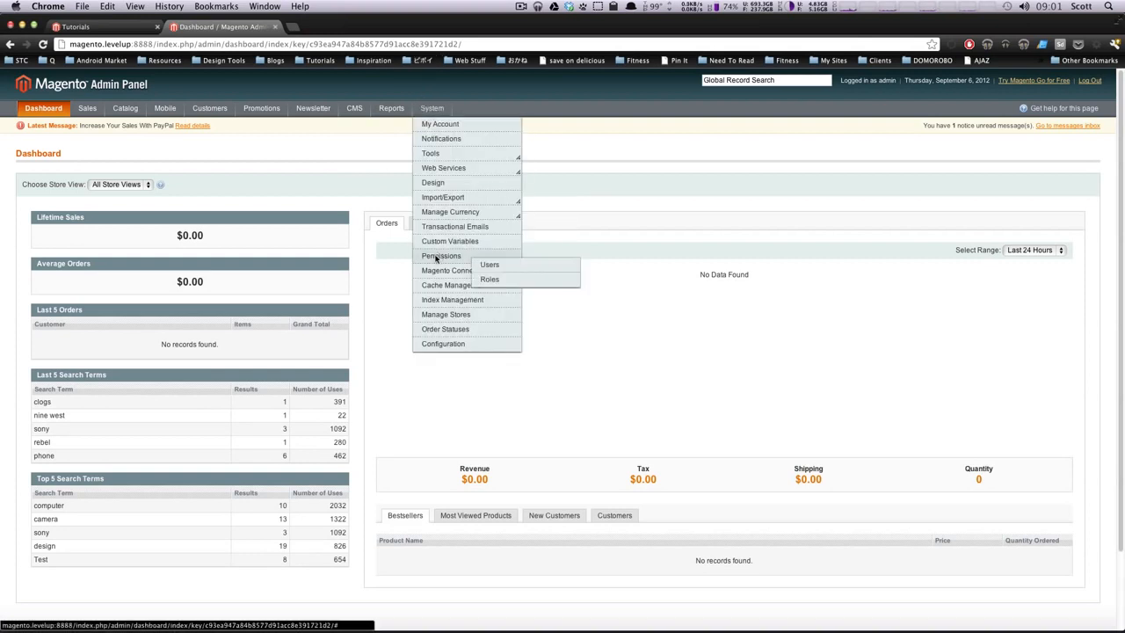
{"action": "left_click", "coordinate": [450, 343]}
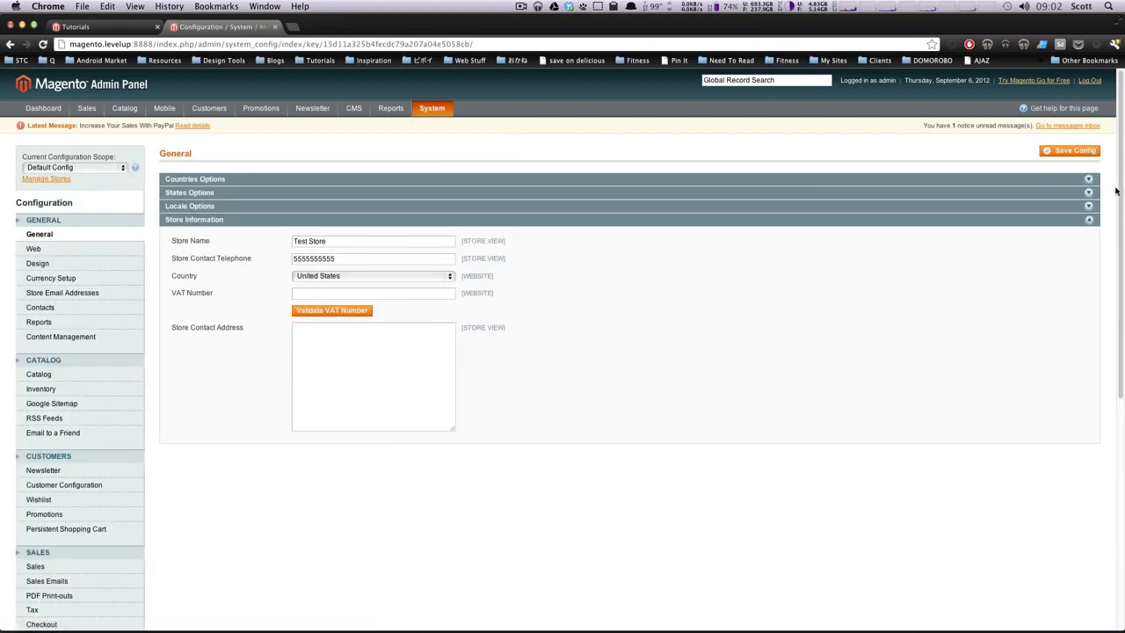
{"action": "scroll", "coordinate": [973, 367], "scroll_direction": "down", "scroll_amount": 5}
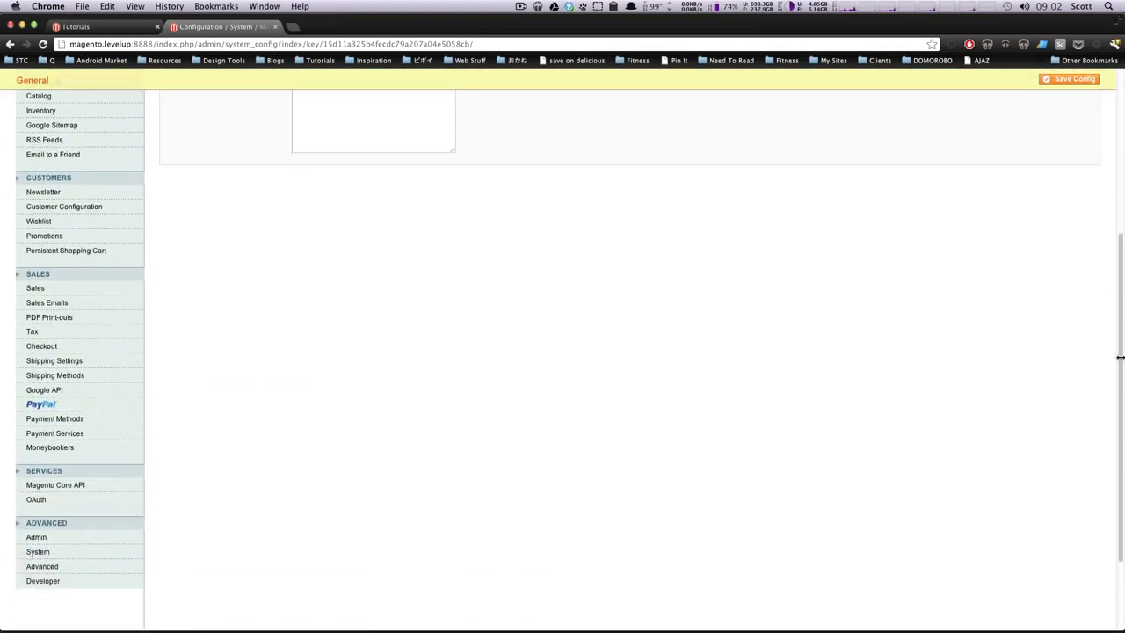
Step: In Shipping Settings Origin, set the region to Michigan and the ZIP code to 48114
{"action": "left_click", "coordinate": [55, 365]}
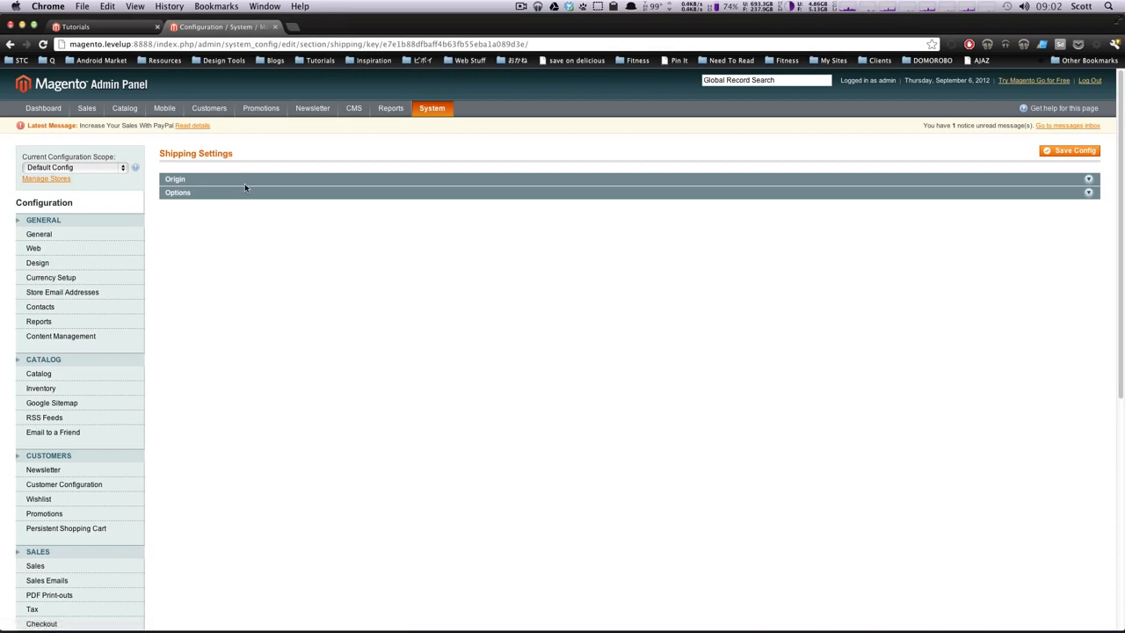
{"action": "left_click", "coordinate": [204, 183]}
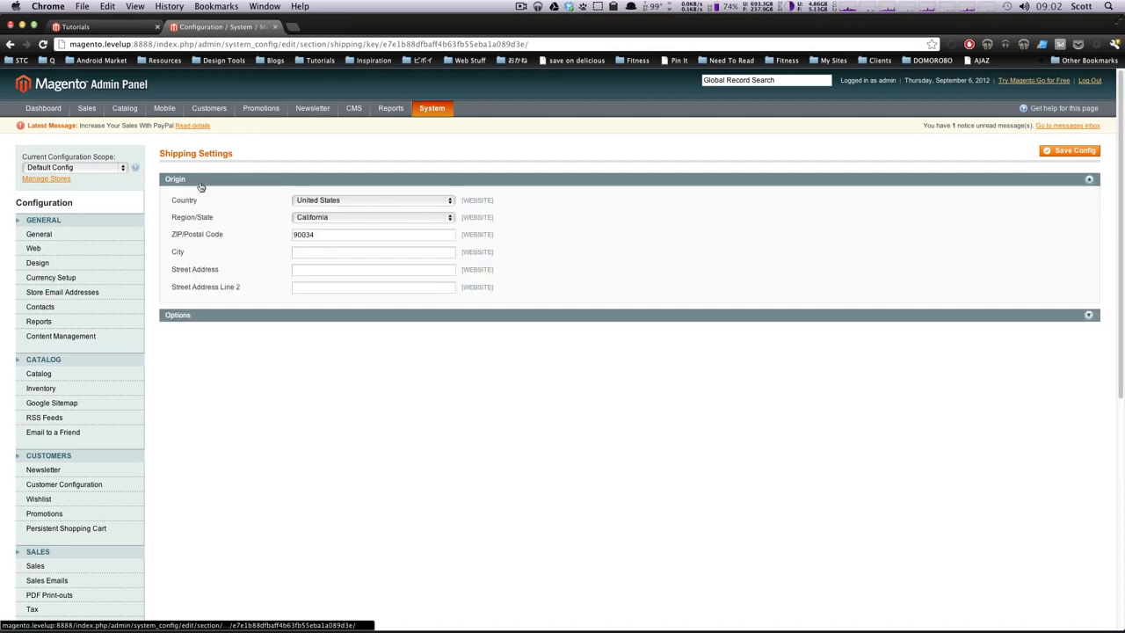
{"action": "left_click", "coordinate": [329, 219]}
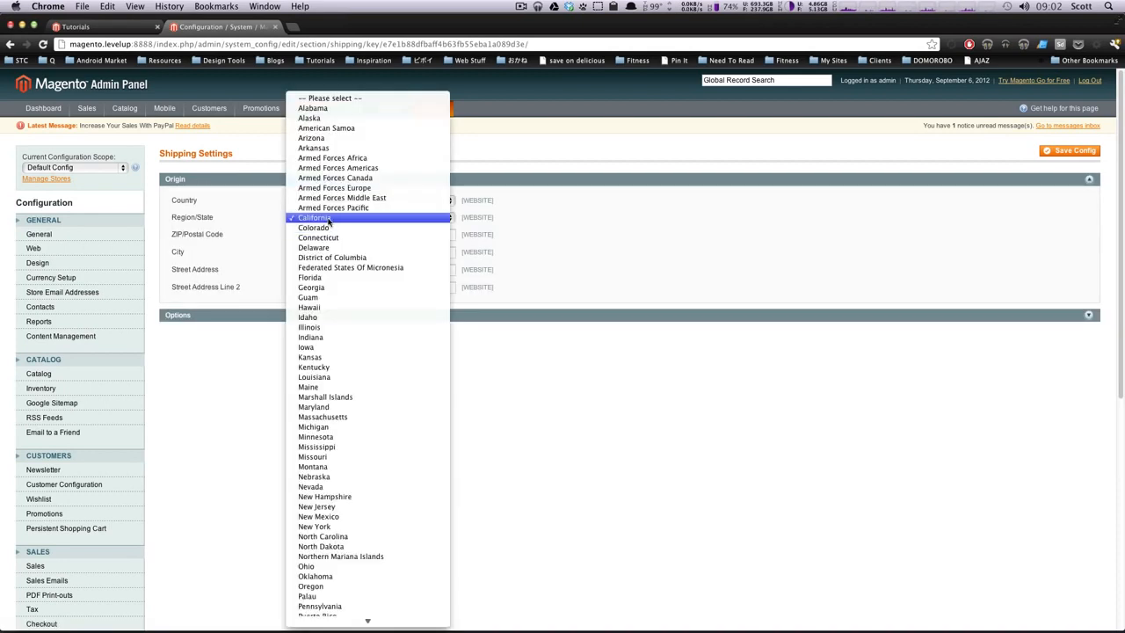
{"action": "left_click", "coordinate": [330, 428]}
{"action": "double_click", "coordinate": [317, 235]}
{"action": "type", "text": "48114"}
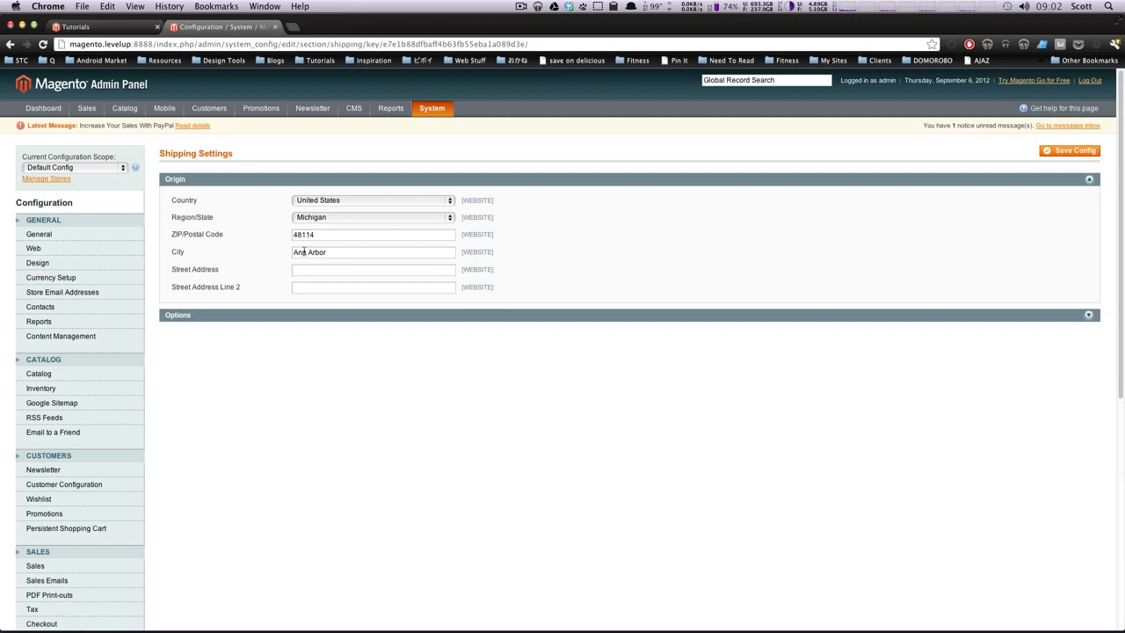
Step: Set Allow Shipping to Multiple Addresses to No and save the configuration
{"action": "left_click", "coordinate": [266, 316]}
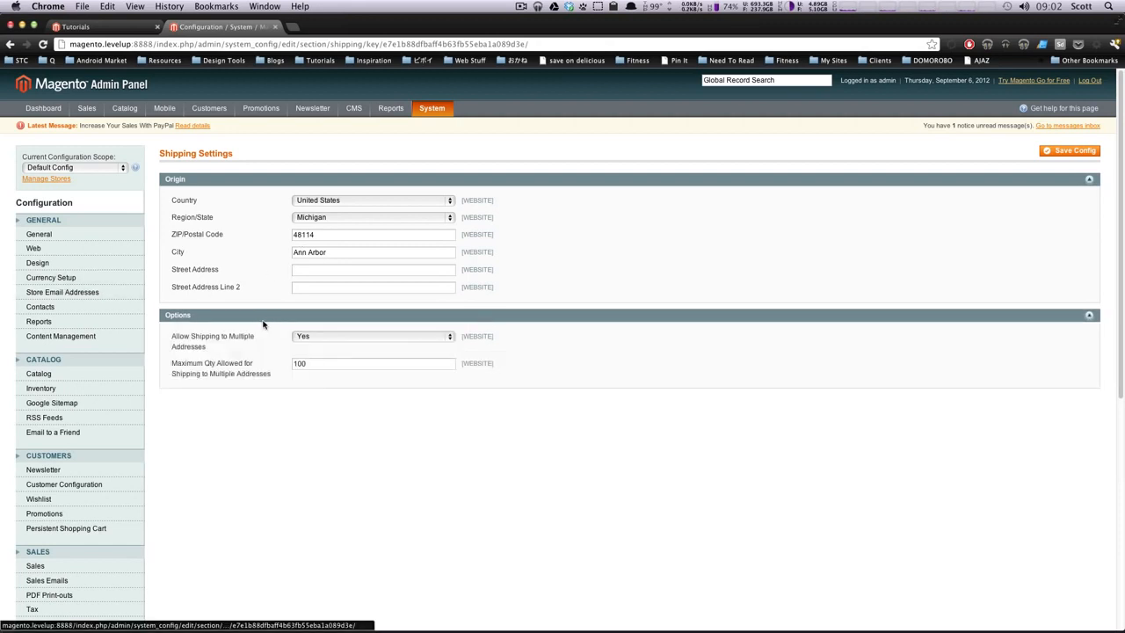
{"action": "left_click_drag", "start_coordinate": [267, 339], "coordinate": [172, 341]}
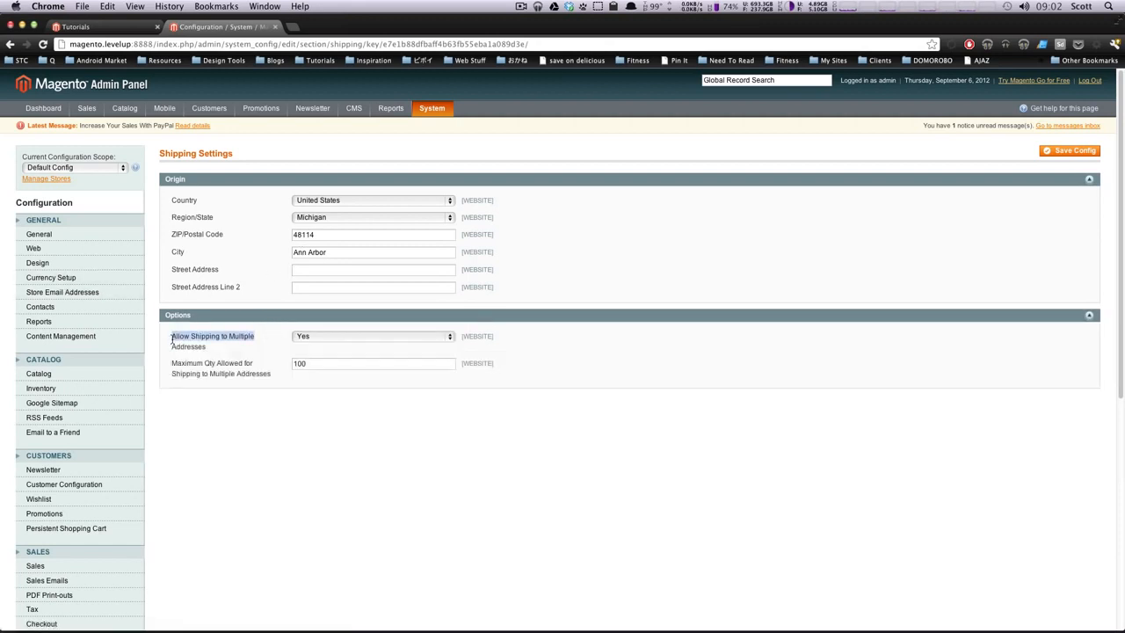
{"action": "left_click", "coordinate": [306, 337]}
{"action": "left_click", "coordinate": [314, 346]}
{"action": "left_click", "coordinate": [1055, 154]}
{"action": "left_click", "coordinate": [1055, 155]}
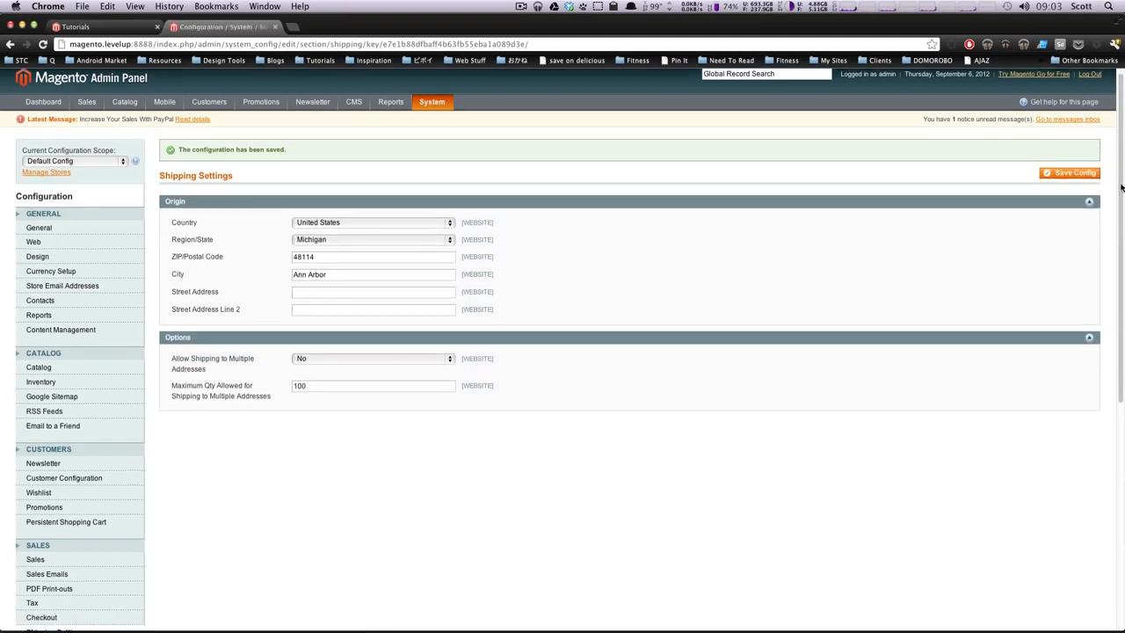
{"action": "scroll", "coordinate": [1112, 275], "scroll_direction": "down", "scroll_amount": 5}
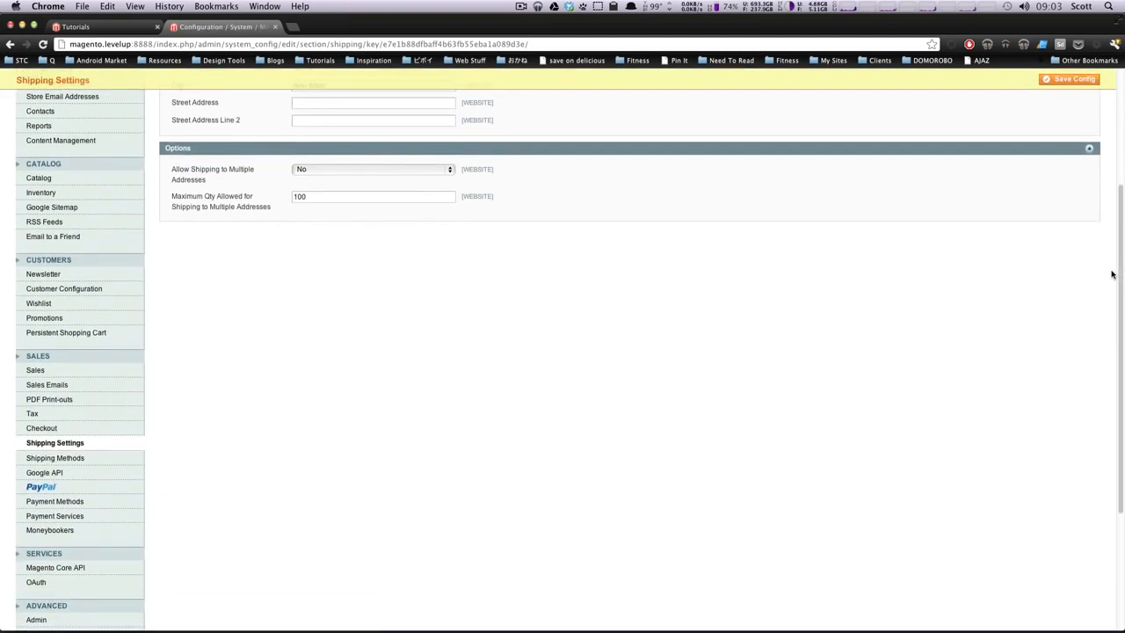
Step: Go to Shipping Methods and briefly expand, then collapse, the Flat Rate section
{"action": "left_click", "coordinate": [77, 460]}
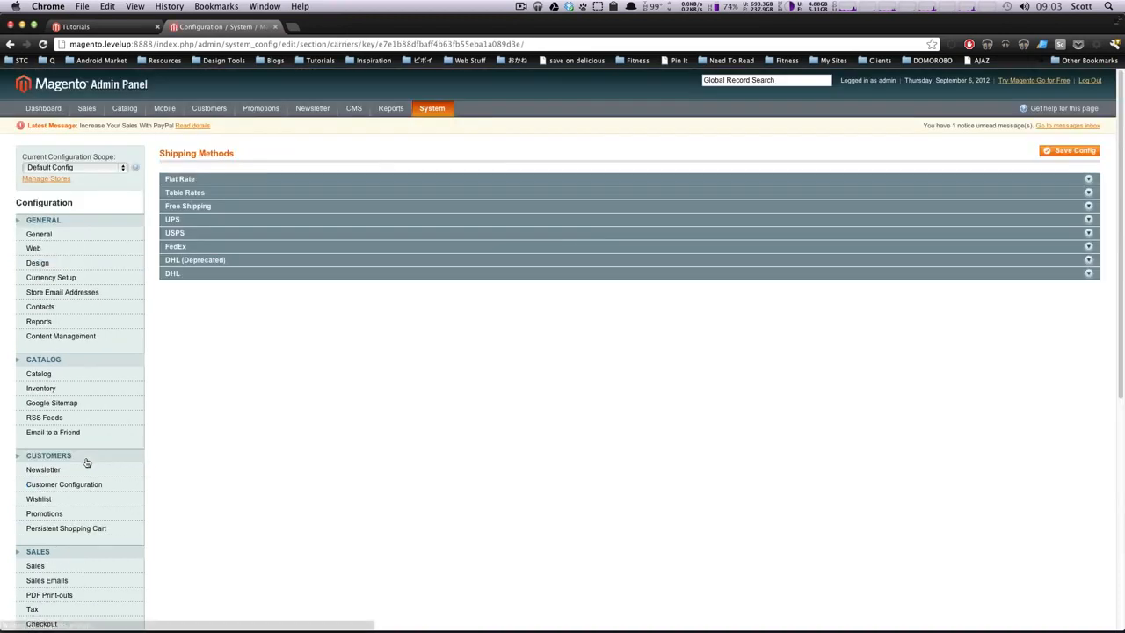
{"action": "left_click", "coordinate": [226, 182]}
{"action": "left_click", "coordinate": [225, 180]}
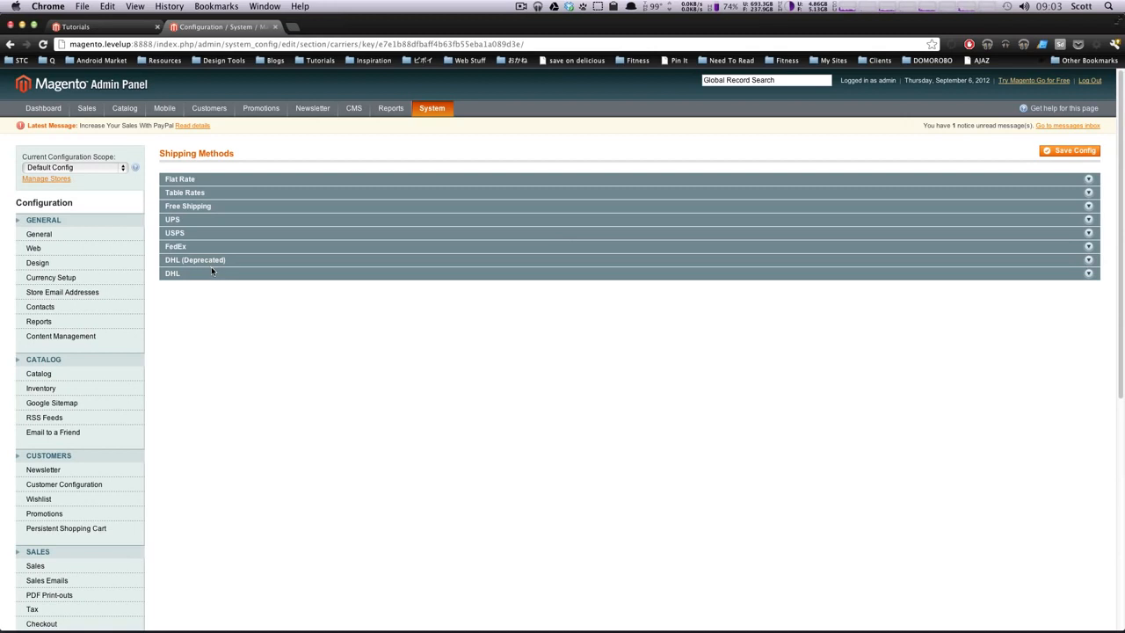
Step: Inspect the Flat Rate Enabled and Title settings, then switch to the storefront Tutorials tab
{"action": "left_click", "coordinate": [211, 181]}
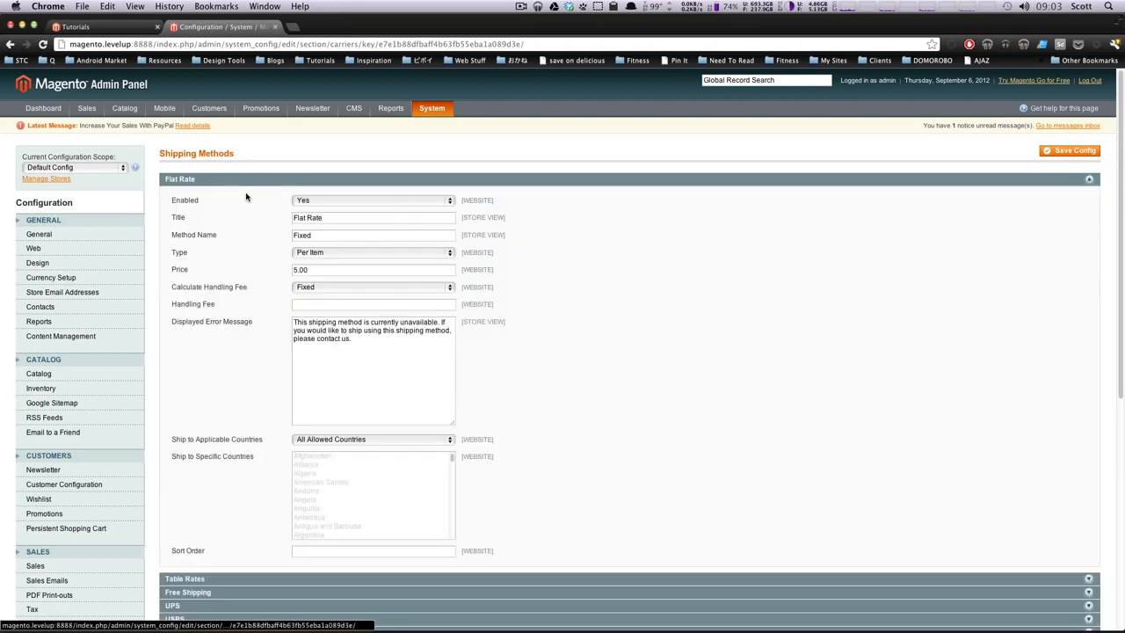
{"action": "left_click_drag", "start_coordinate": [212, 200], "coordinate": [177, 201]}
{"action": "left_click", "coordinate": [182, 204]}
{"action": "left_click", "coordinate": [177, 217]}
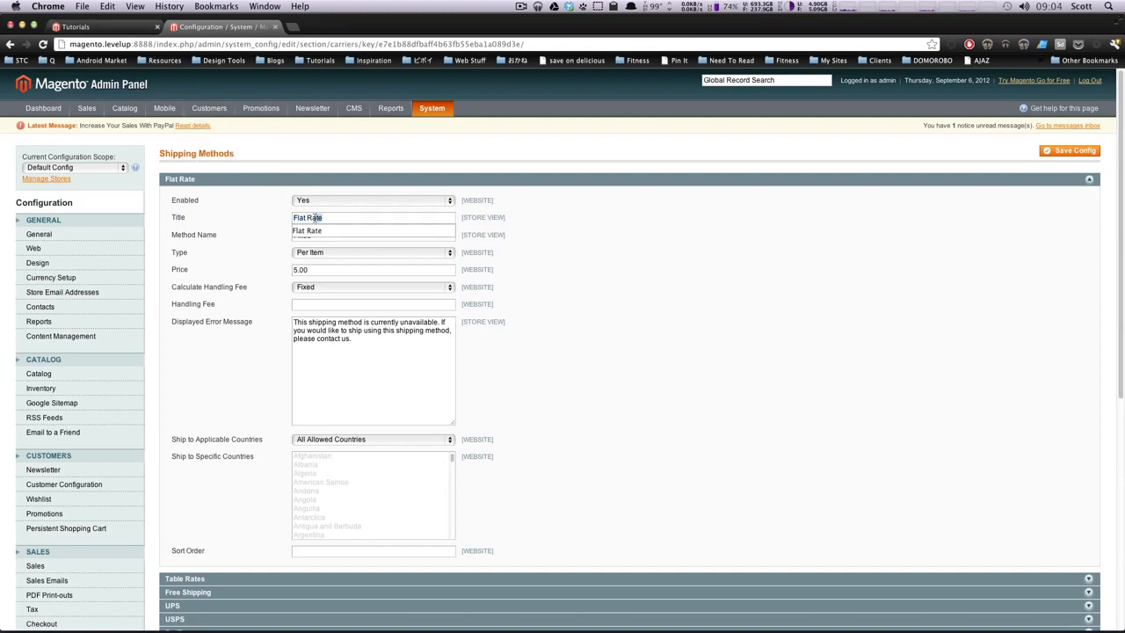
{"action": "left_click", "coordinate": [66, 26]}
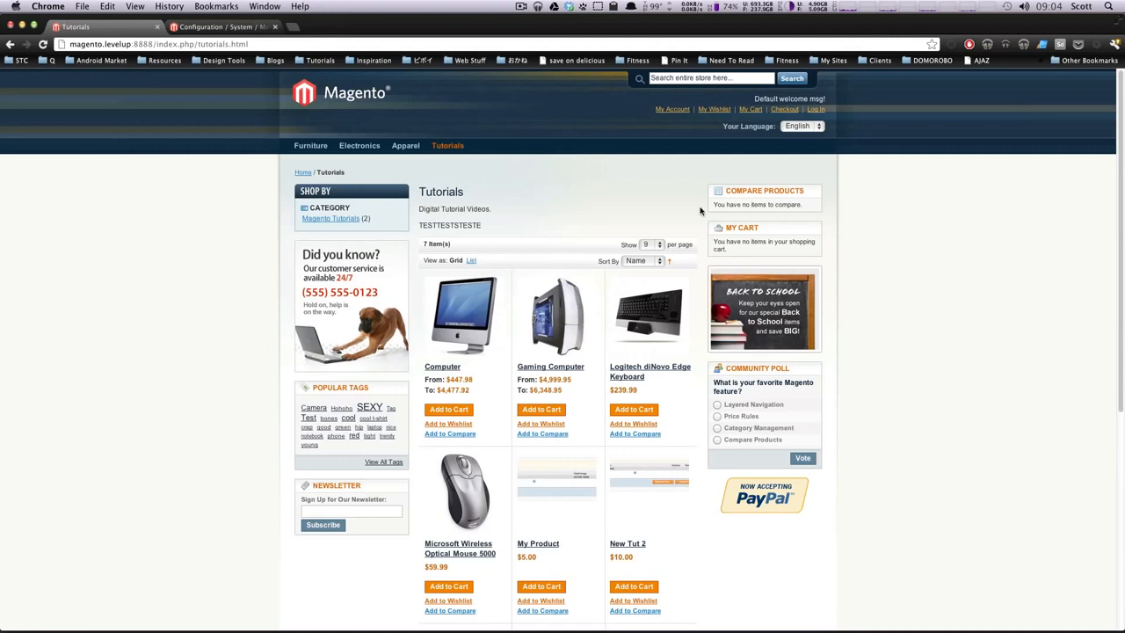
Step: Add the Logitech diNovo Edge Keyboard to the cart and start checkout as a guest
{"action": "left_click", "coordinate": [625, 411]}
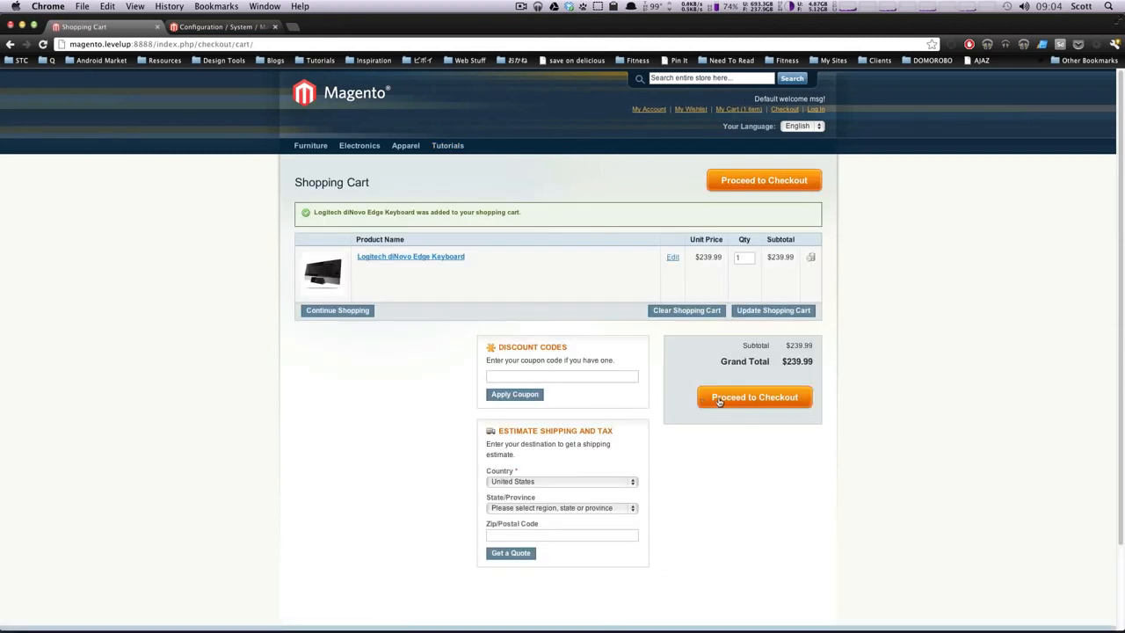
{"action": "left_click", "coordinate": [720, 399]}
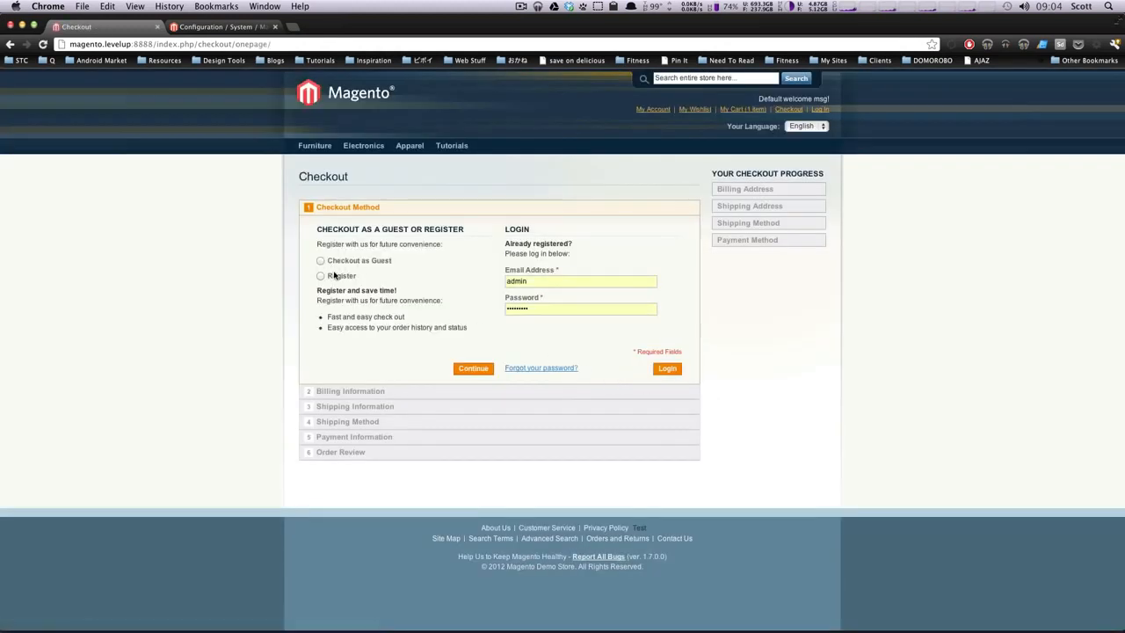
{"action": "left_click", "coordinate": [660, 368]}
{"action": "left_click", "coordinate": [321, 260]}
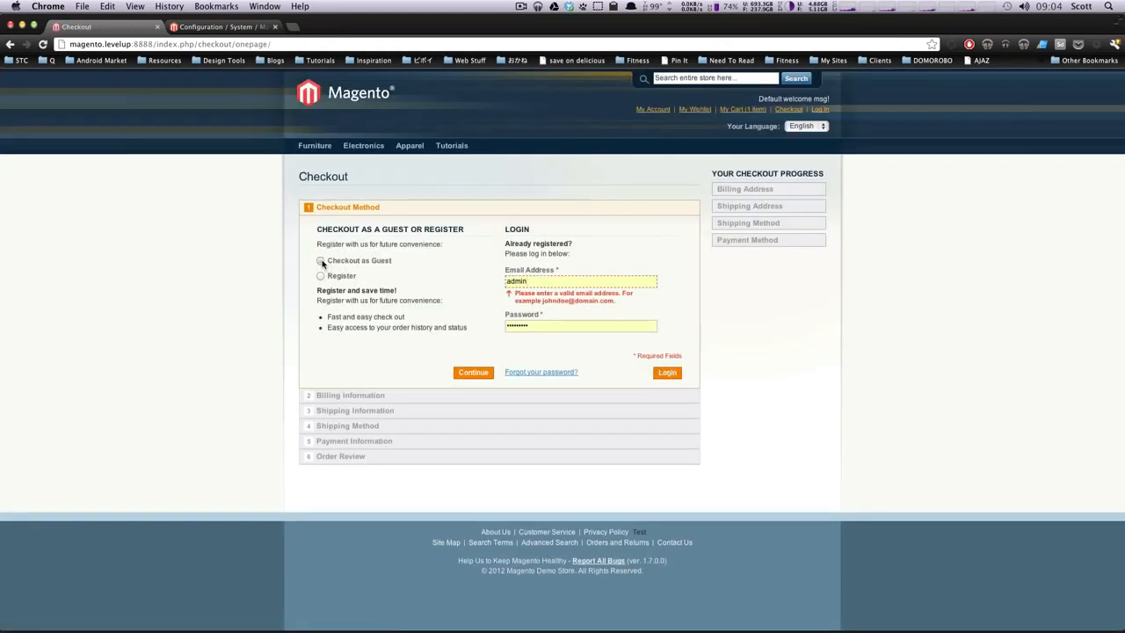
{"action": "left_click", "coordinate": [473, 371]}
Step: Enter the guest's billing first name and continue to the Flat Rate Fixed $5.00 shipping option
{"action": "left_click", "coordinate": [364, 254]}
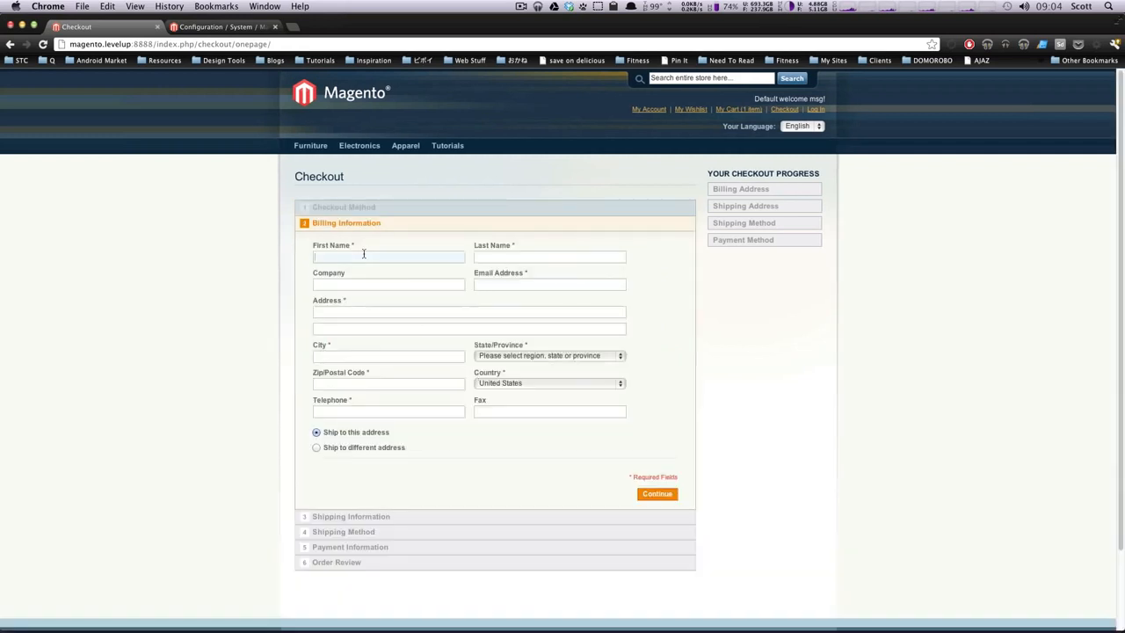
{"action": "type", "text": "Scott"}
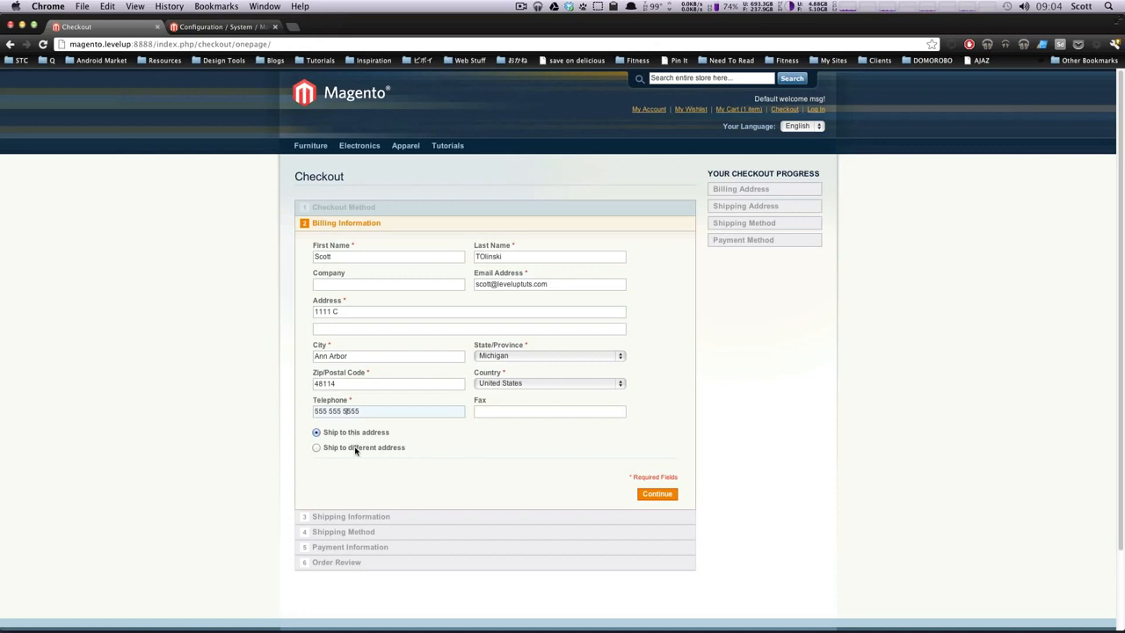
{"action": "left_click", "coordinate": [655, 494]}
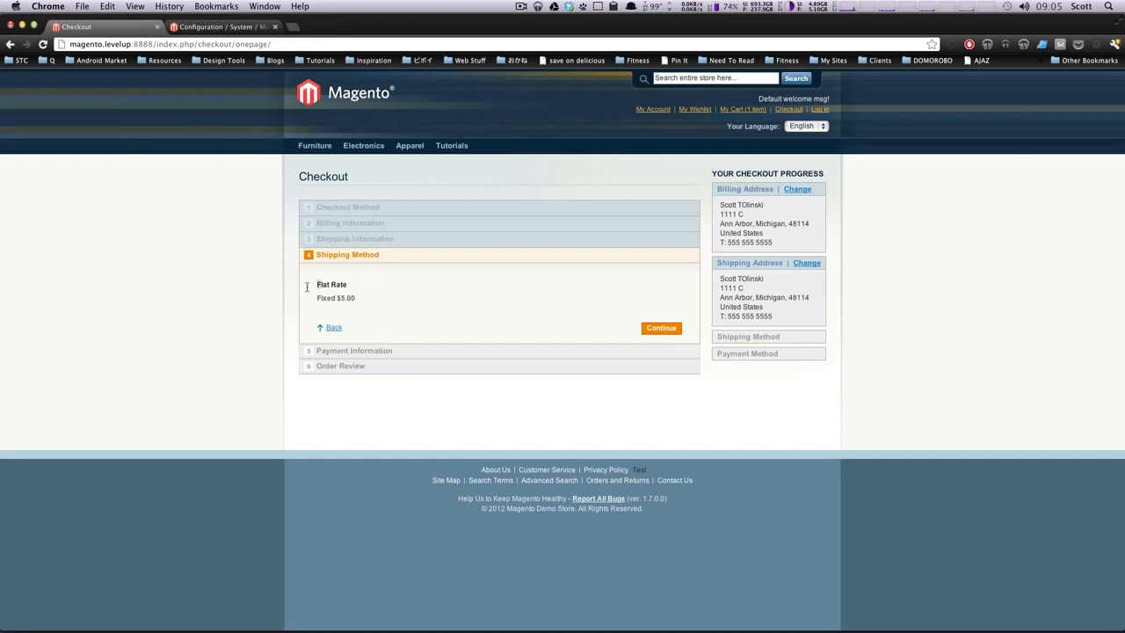
{"action": "mouse_move", "coordinate": [306, 286]}
{"action": "left_mouse_down"}
{"action": "mouse_move", "coordinate": [351, 295]}
{"action": "mouse_move", "coordinate": [366, 323]}
{"action": "mouse_move", "coordinate": [291, 294]}
{"action": "left_mouse_up"}
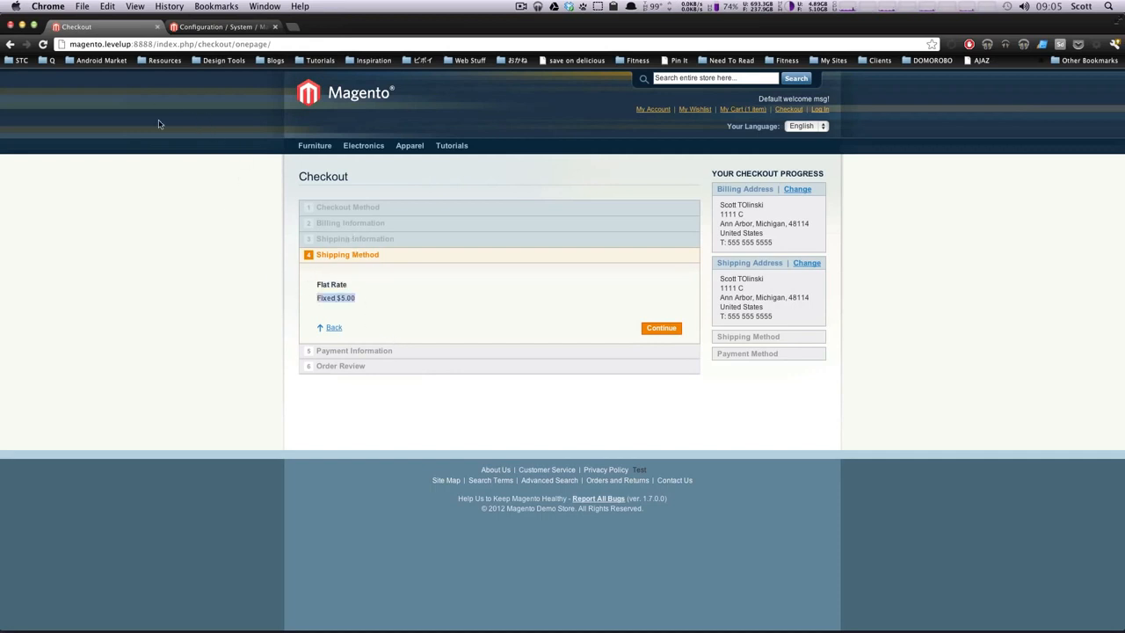
Step: Compare the Flat Rate title, method name Fixed and 5.00 price with the checkout shipping step
{"action": "left_click", "coordinate": [197, 27]}
{"action": "left_click", "coordinate": [314, 236]}
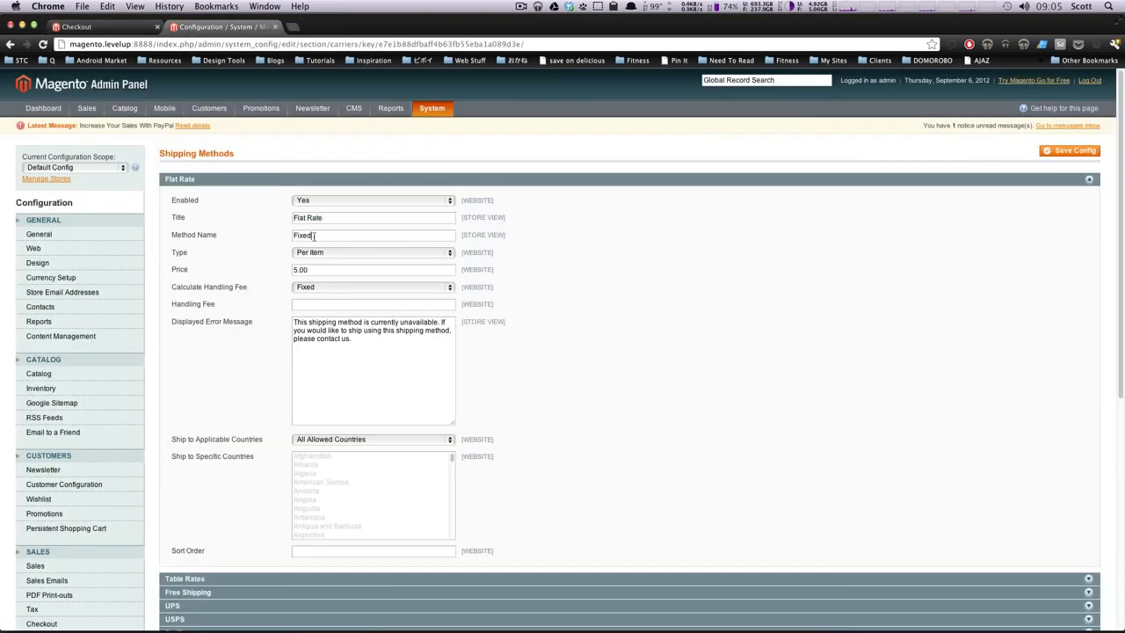
{"action": "left_click_drag", "start_coordinate": [326, 217], "coordinate": [284, 216]}
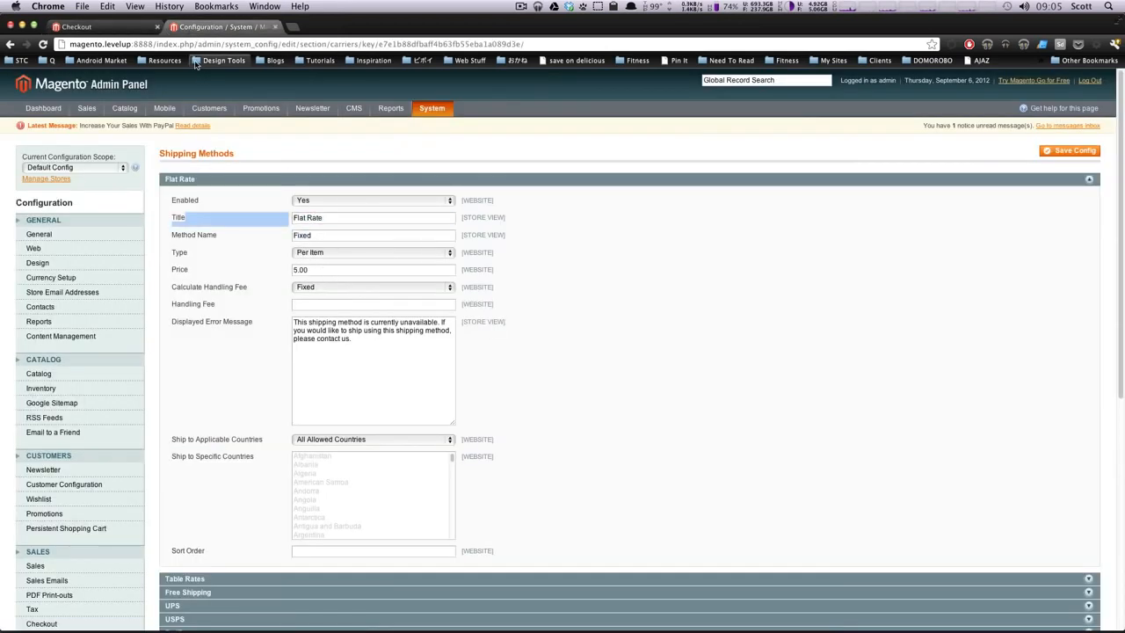
{"action": "left_click", "coordinate": [124, 28]}
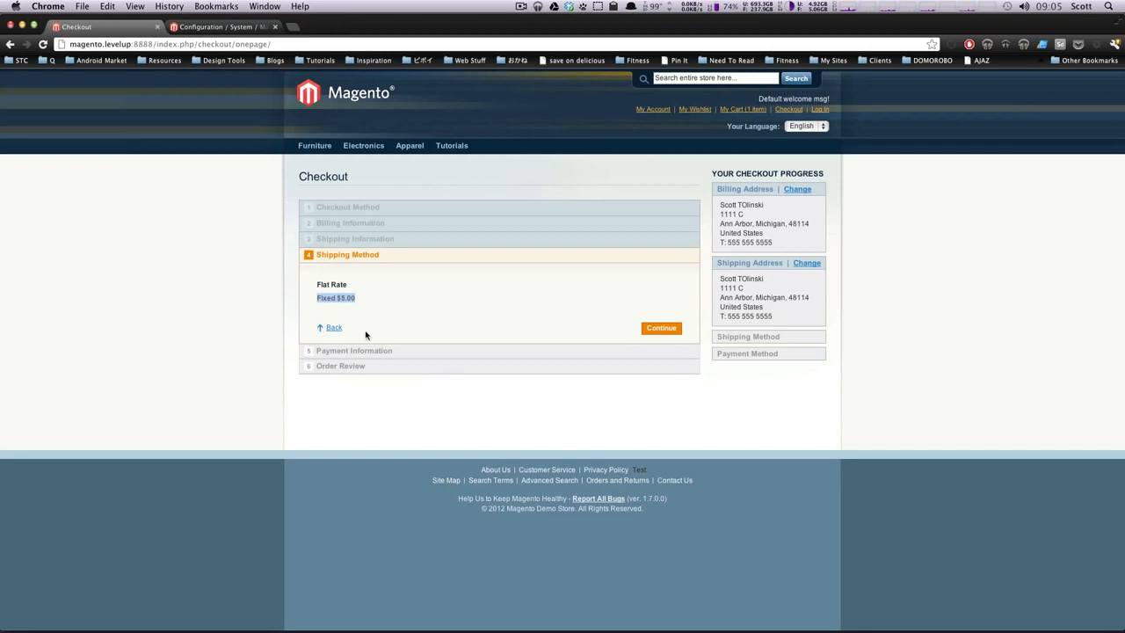
{"action": "left_click", "coordinate": [250, 27]}
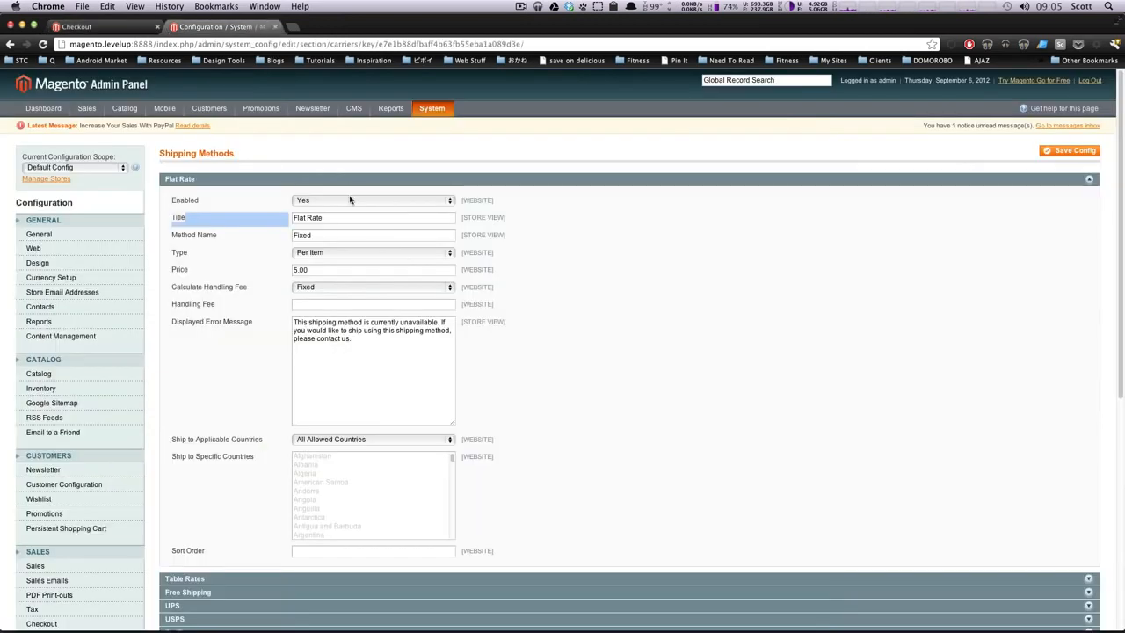
{"action": "left_click", "coordinate": [322, 219]}
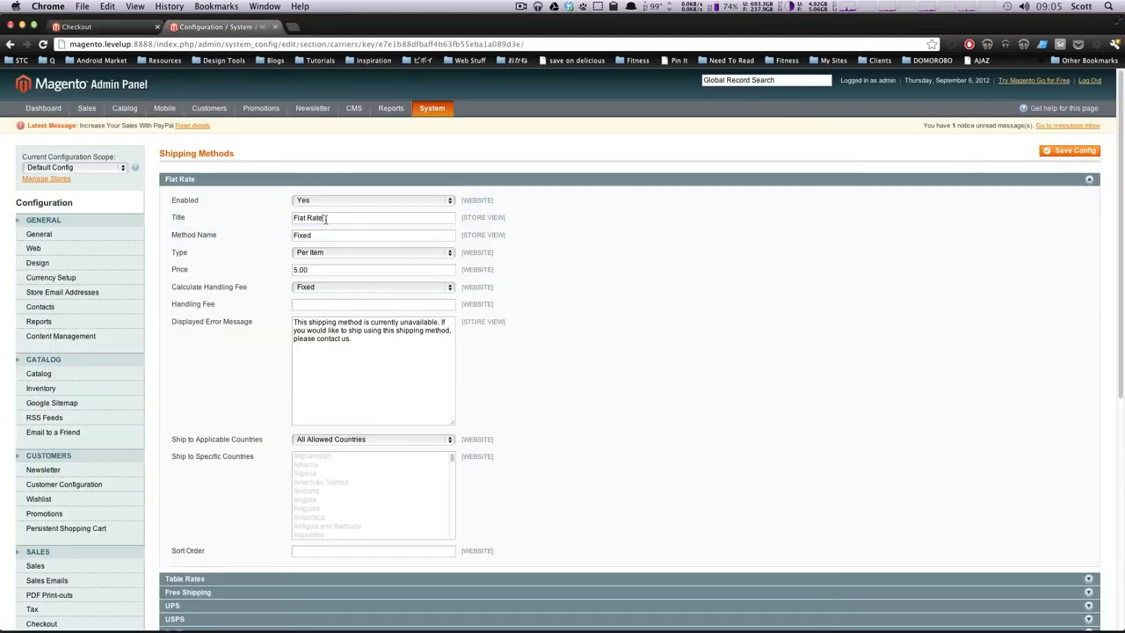
{"action": "mouse_move", "coordinate": [326, 220]}
{"action": "left_mouse_down"}
{"action": "mouse_move", "coordinate": [273, 221]}
{"action": "mouse_move", "coordinate": [318, 225]}
{"action": "left_mouse_up"}
{"action": "double_click", "coordinate": [317, 235]}
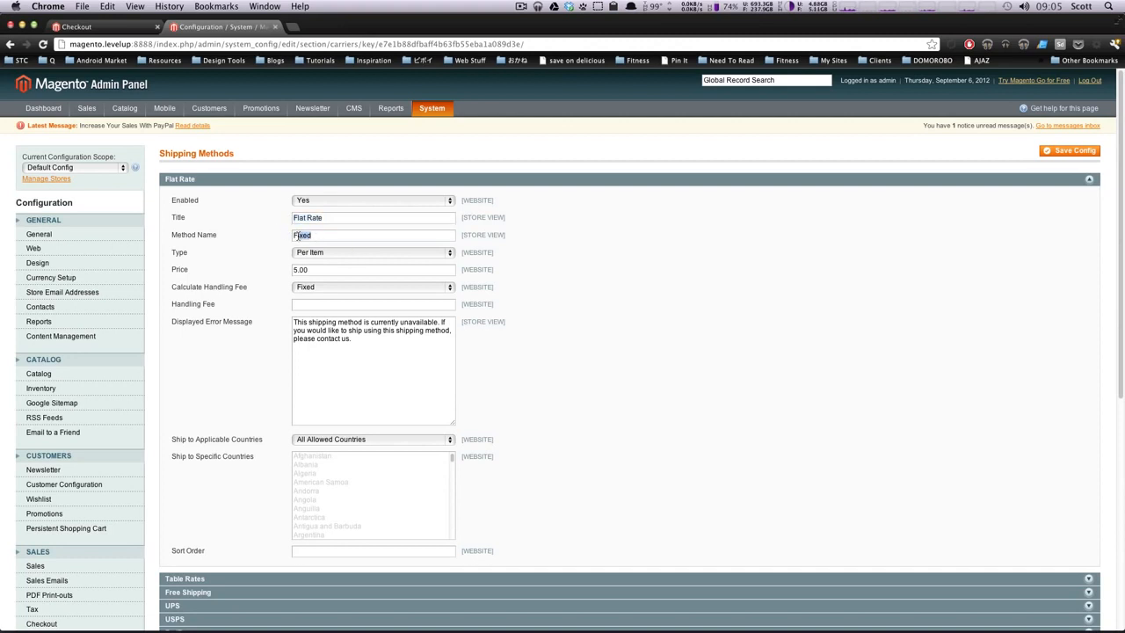
{"action": "left_click", "coordinate": [328, 271]}
{"action": "left_click_drag", "start_coordinate": [328, 271], "coordinate": [272, 272]}
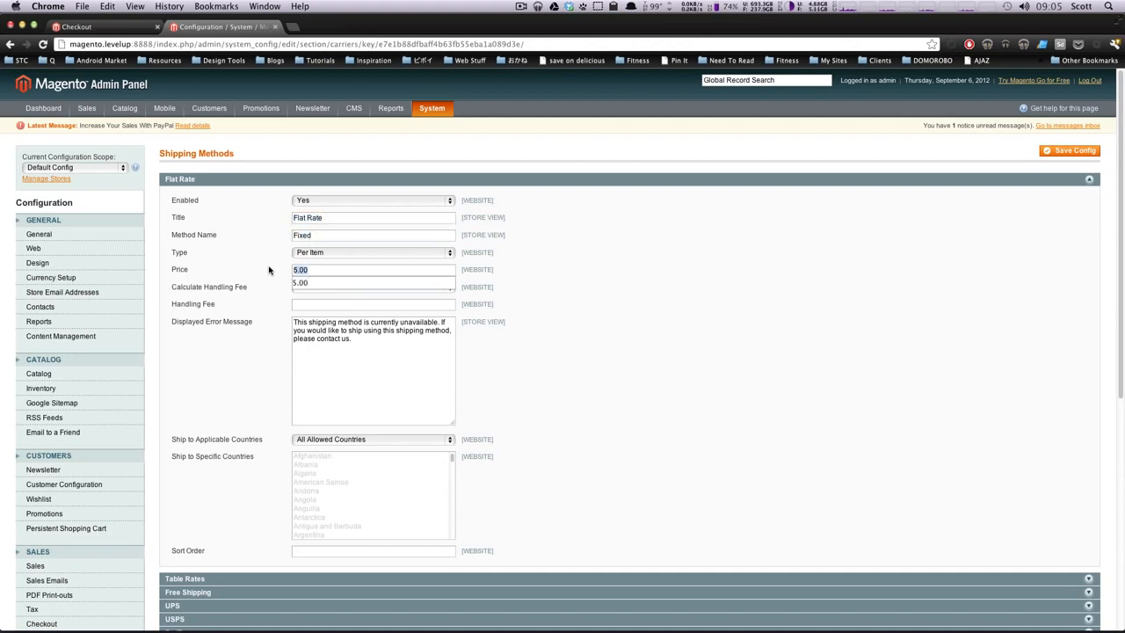
Step: Recheck the checkout, then review the Flat Rate handling fee, price and error message
{"action": "left_click", "coordinate": [88, 26]}
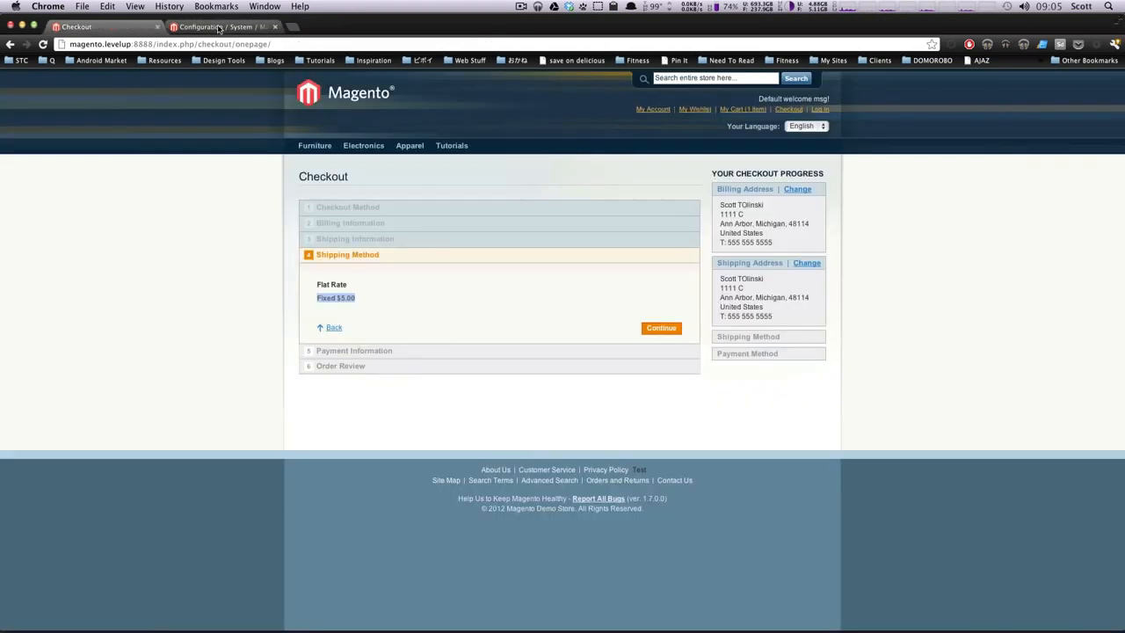
{"action": "left_click", "coordinate": [220, 26]}
{"action": "left_click", "coordinate": [351, 304]}
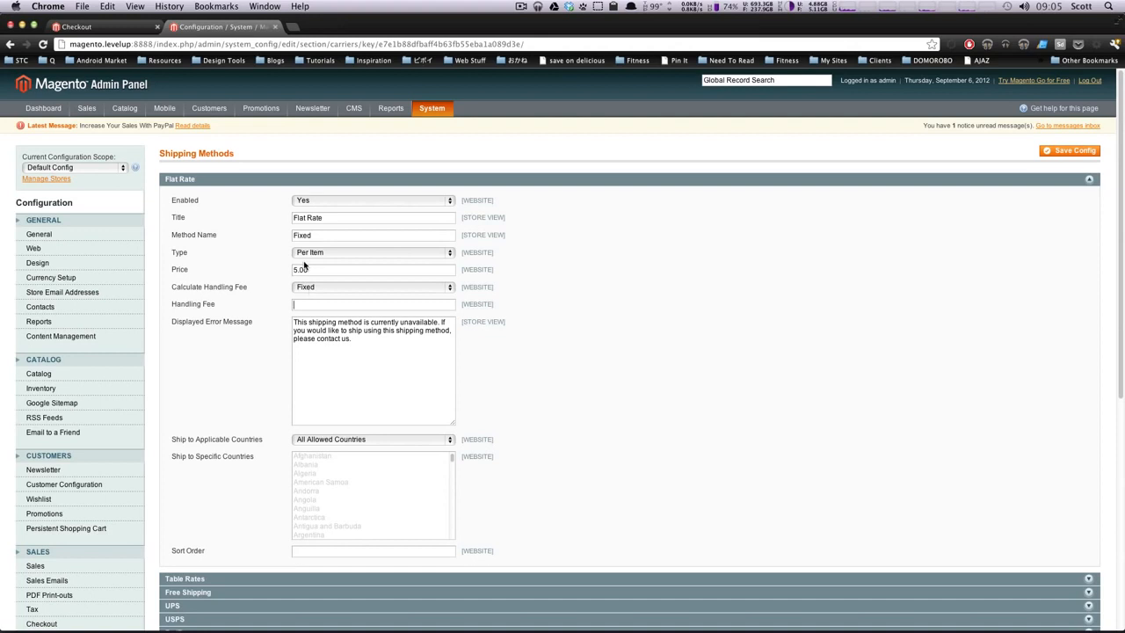
{"action": "left_click_drag", "start_coordinate": [305, 267], "coordinate": [290, 267]}
{"action": "left_click_drag", "start_coordinate": [368, 351], "coordinate": [307, 321]}
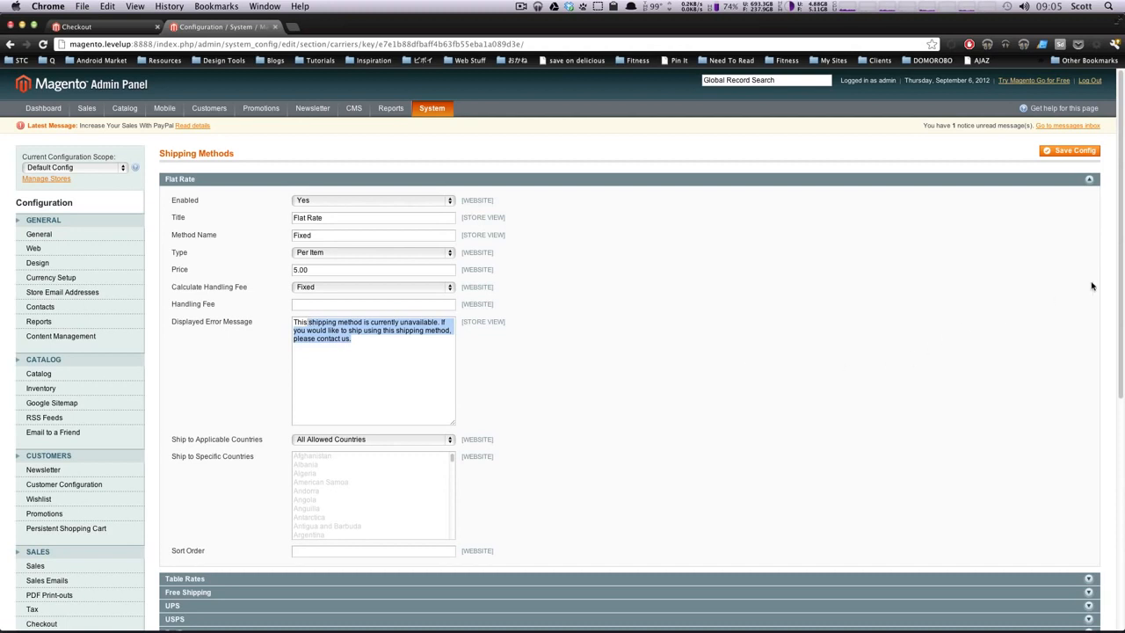
Step: Set Flat Rate's Ship to Applicable Countries to Specific Countries
{"action": "scroll", "coordinate": [444, 318], "scroll_direction": "down", "scroll_amount": 3}
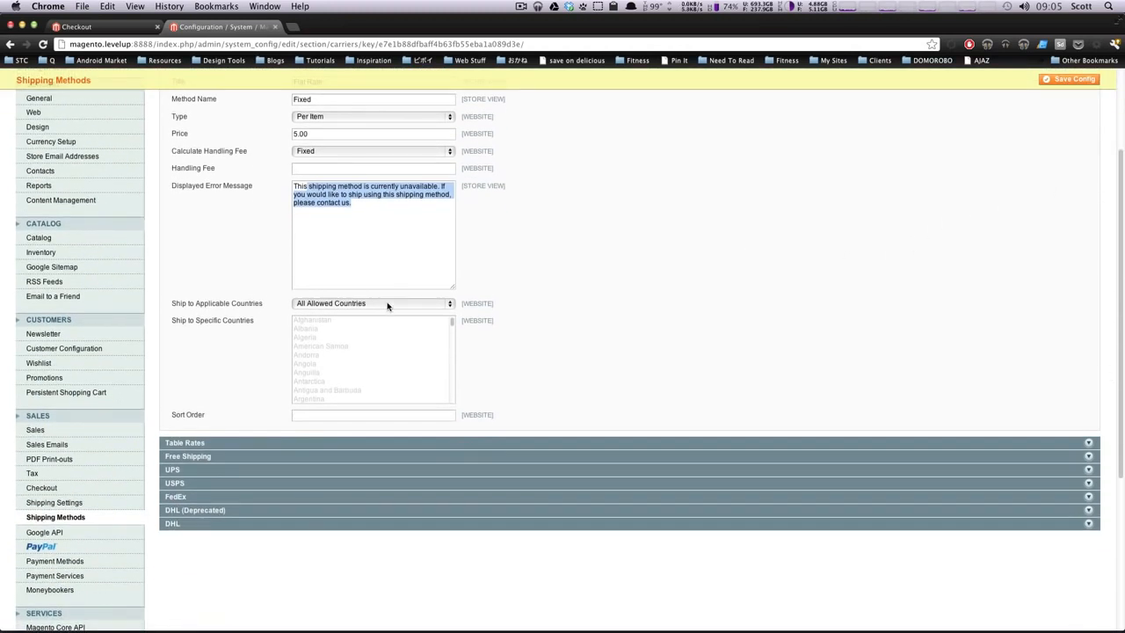
{"action": "left_click", "coordinate": [396, 304]}
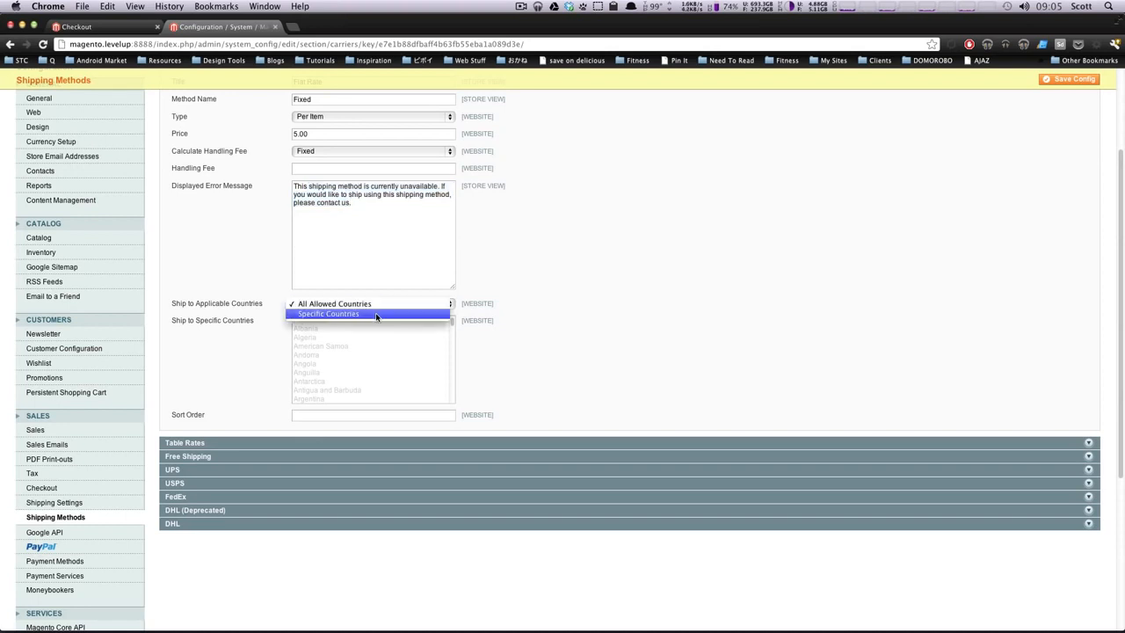
{"action": "left_click", "coordinate": [376, 312]}
{"action": "left_click_drag", "start_coordinate": [452, 322], "coordinate": [446, 396]}
Step: Select United Kingdom instead of United States in the Ship to Specific Countries list
{"action": "left_click", "coordinate": [348, 348]}
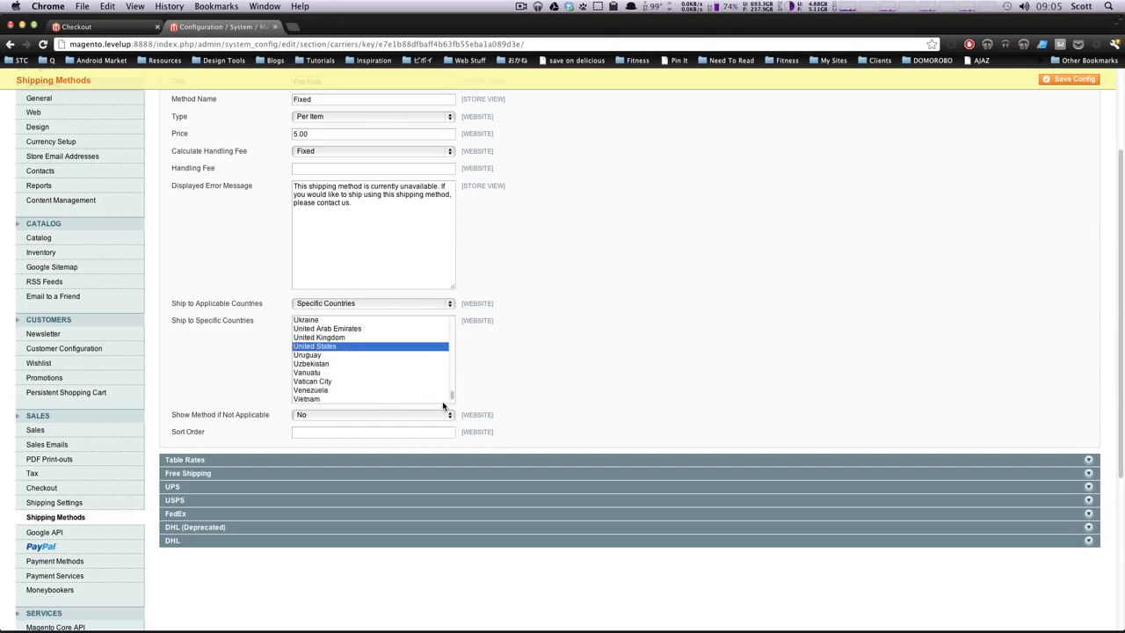
{"action": "left_click", "coordinate": [346, 337]}
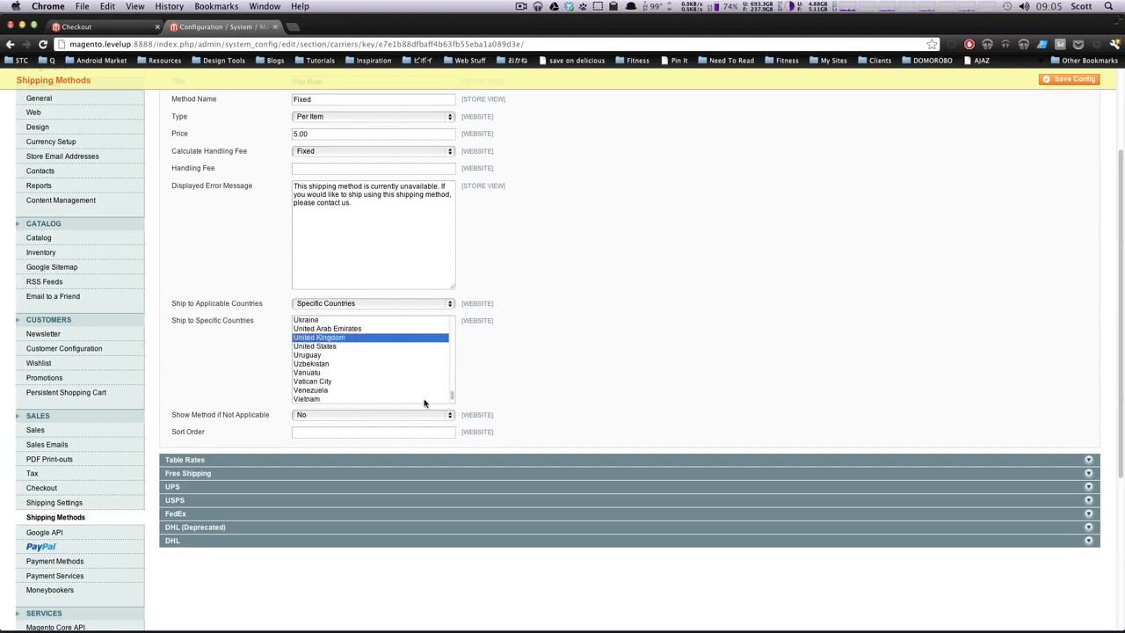
{"action": "mouse_move", "coordinate": [452, 401]}
{"action": "left_mouse_down"}
{"action": "mouse_move", "coordinate": [455, 384]}
{"action": "mouse_move", "coordinate": [454, 400]}
{"action": "left_mouse_up"}
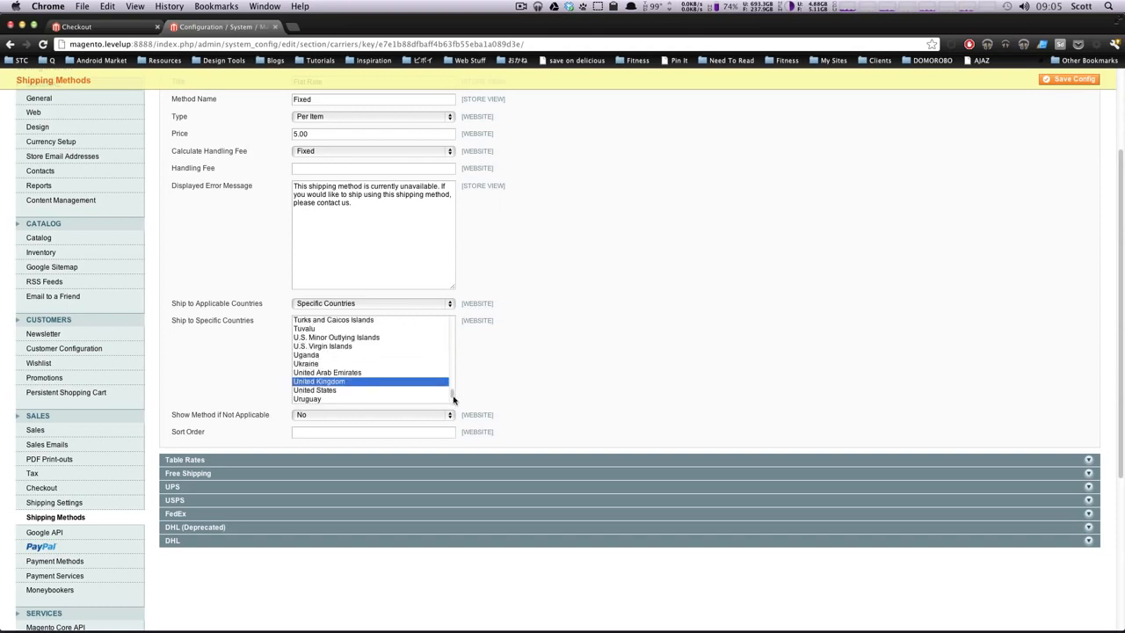
{"action": "scroll", "coordinate": [454, 400], "scroll_direction": "down", "scroll_amount": 1}
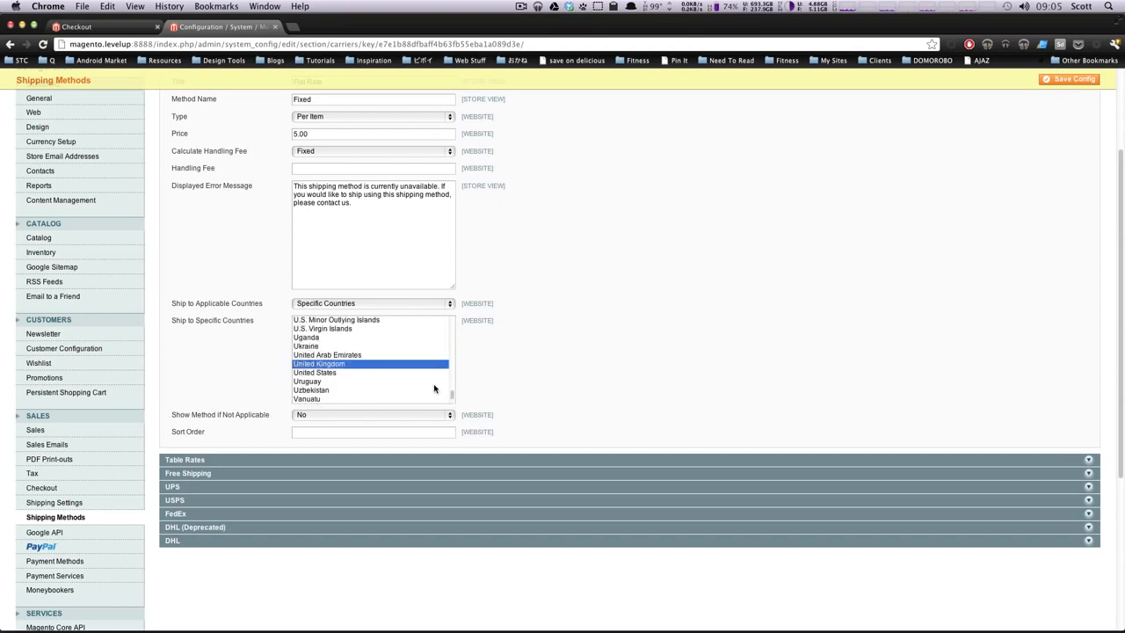
Step: Add United Arab Emirates and Uganda, leaving the U.S. island territories deselected
{"action": "left_click", "coordinate": [348, 355], "text": "super"}
{"action": "left_click", "coordinate": [332, 337], "text": "super"}
{"action": "left_click", "coordinate": [334, 320], "text": "super"}
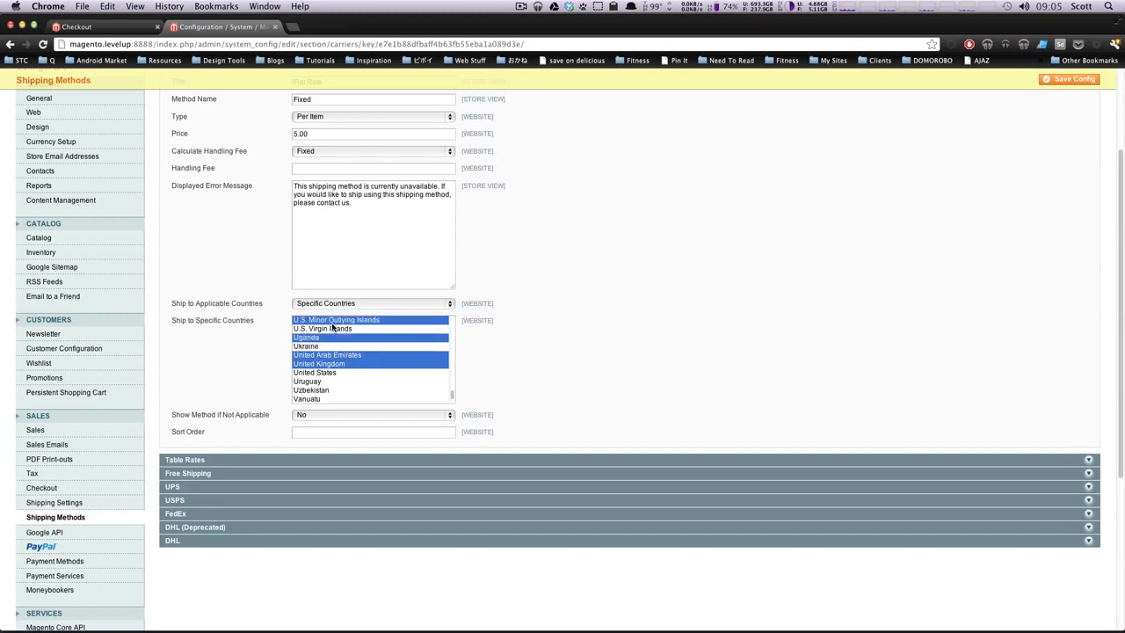
{"action": "left_click", "coordinate": [337, 342], "text": "super"}
{"action": "left_click", "coordinate": [337, 328], "text": "super"}
{"action": "left_click", "coordinate": [341, 339], "text": "super"}
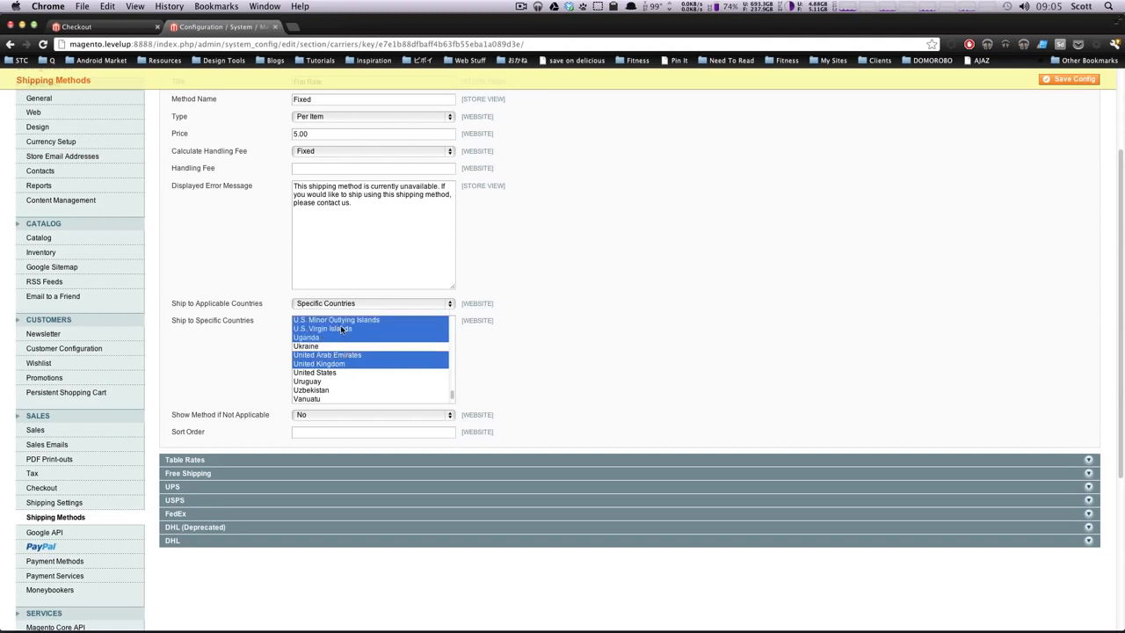
{"action": "left_click", "coordinate": [343, 329], "text": "super"}
{"action": "left_click", "coordinate": [344, 321], "text": "super"}
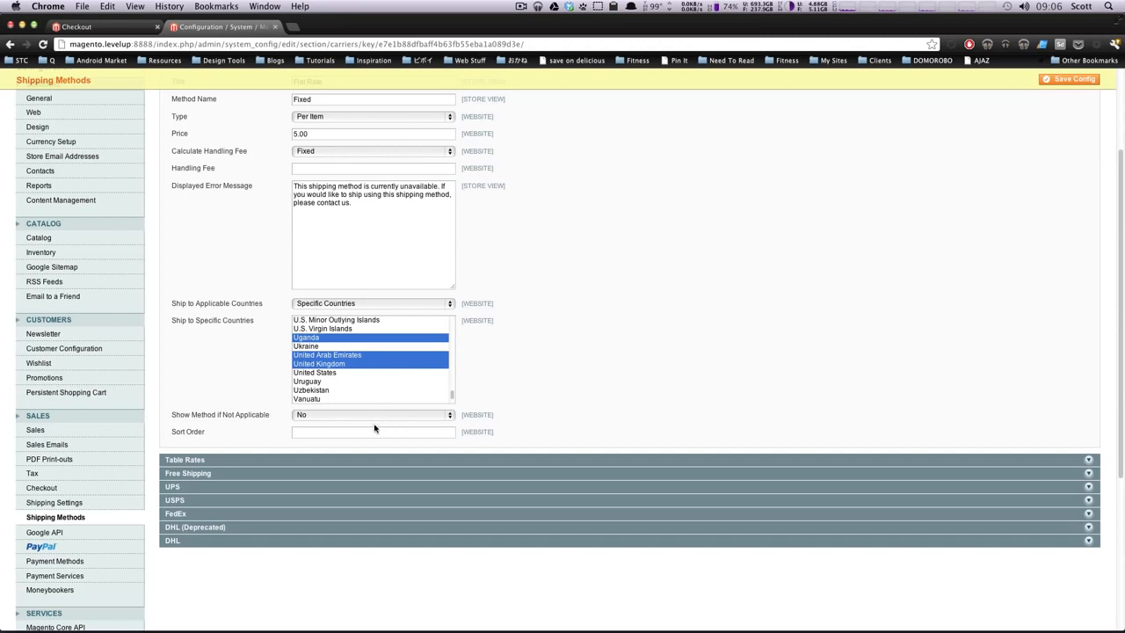
{"action": "left_click", "coordinate": [353, 433]}
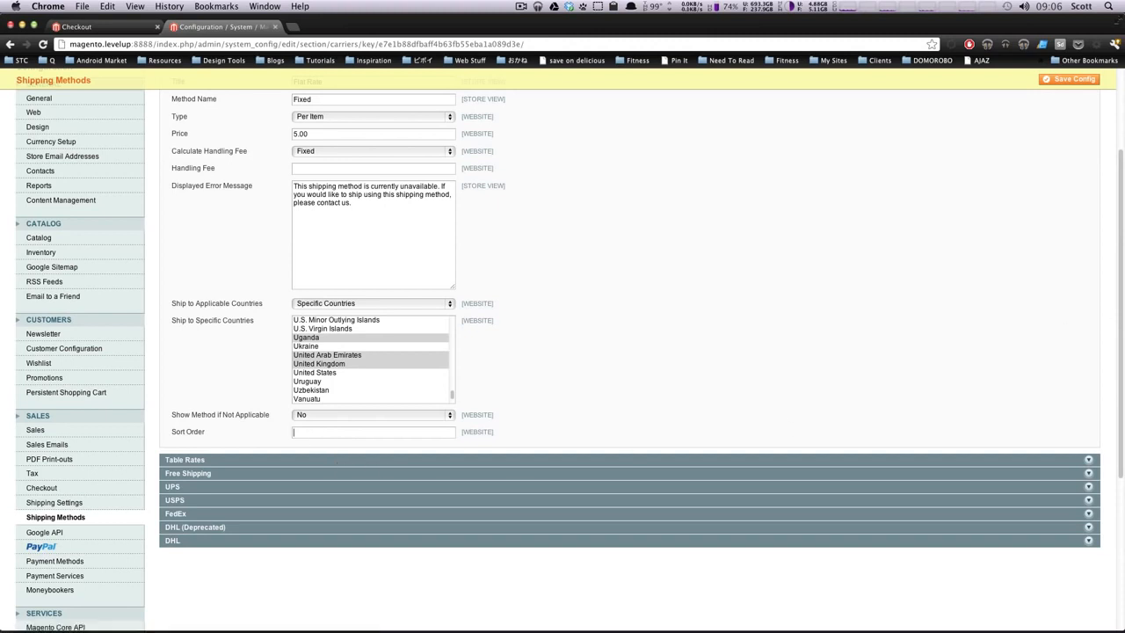
Step: Collapse Flat Rate and briefly expand and collapse the Table Rates settings
{"action": "left_click_drag", "start_coordinate": [1121, 249], "coordinate": [1115, 156]}
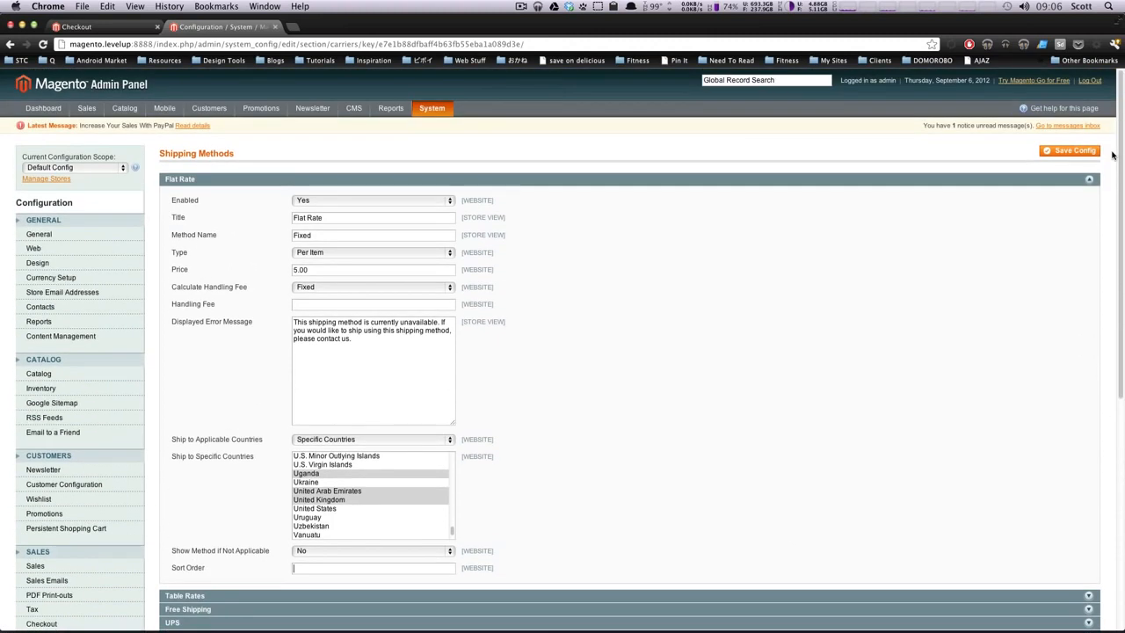
{"action": "left_click", "coordinate": [1002, 181]}
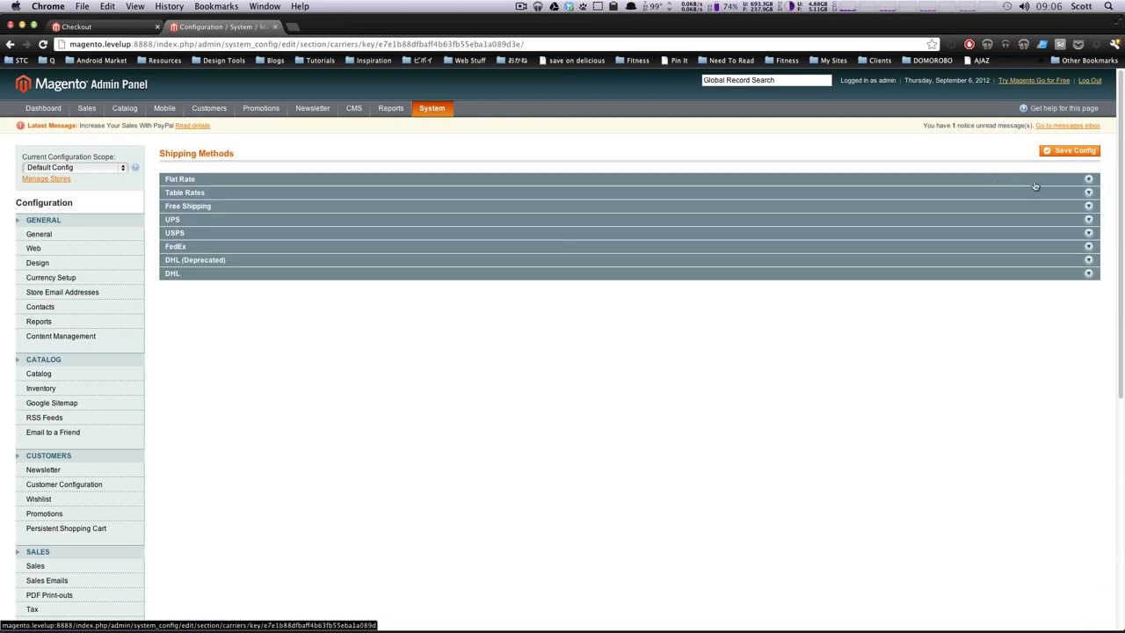
{"action": "left_click", "coordinate": [1075, 196]}
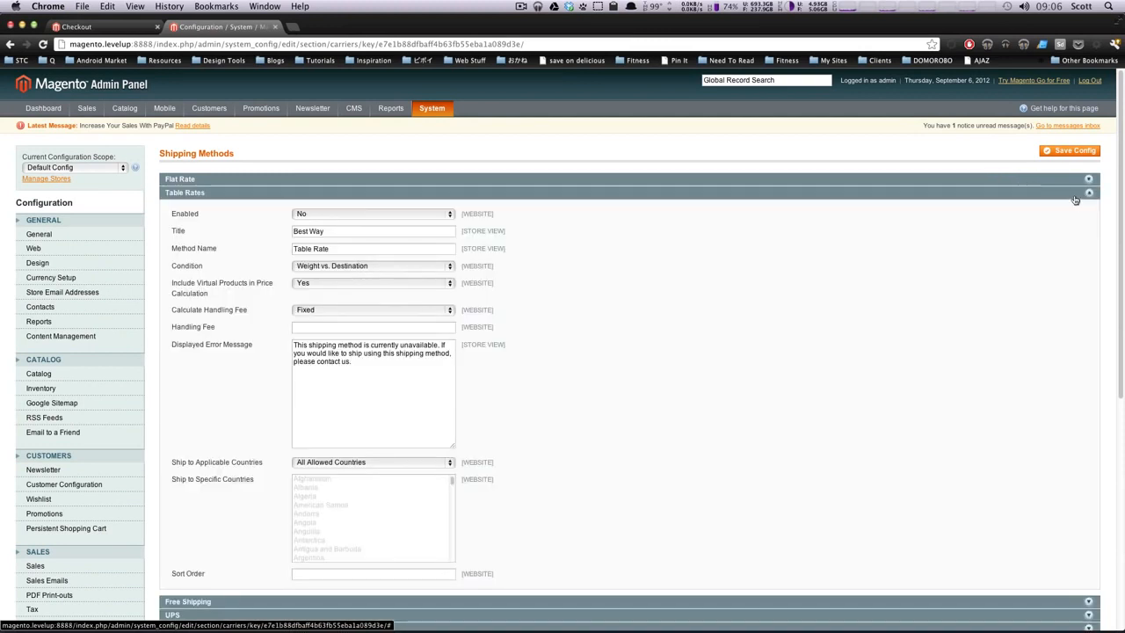
{"action": "left_click", "coordinate": [1075, 195]}
Step: Set Free Shipping Enabled to Yes, check the storefront checkout, then collapse the section
{"action": "left_click", "coordinate": [1049, 208]}
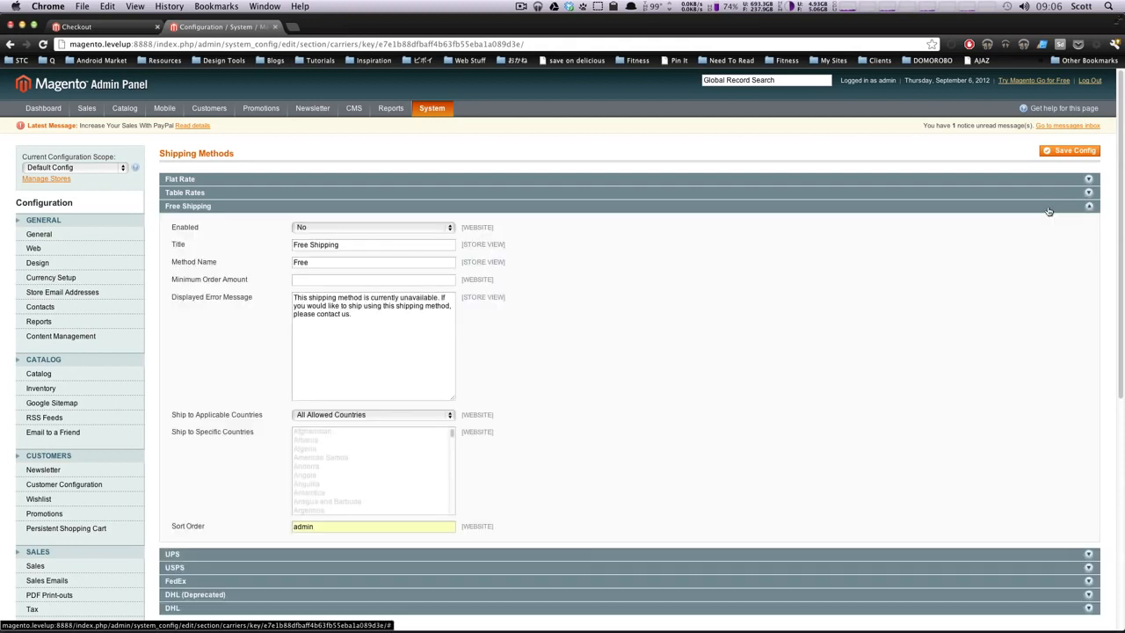
{"action": "left_click", "coordinate": [307, 227]}
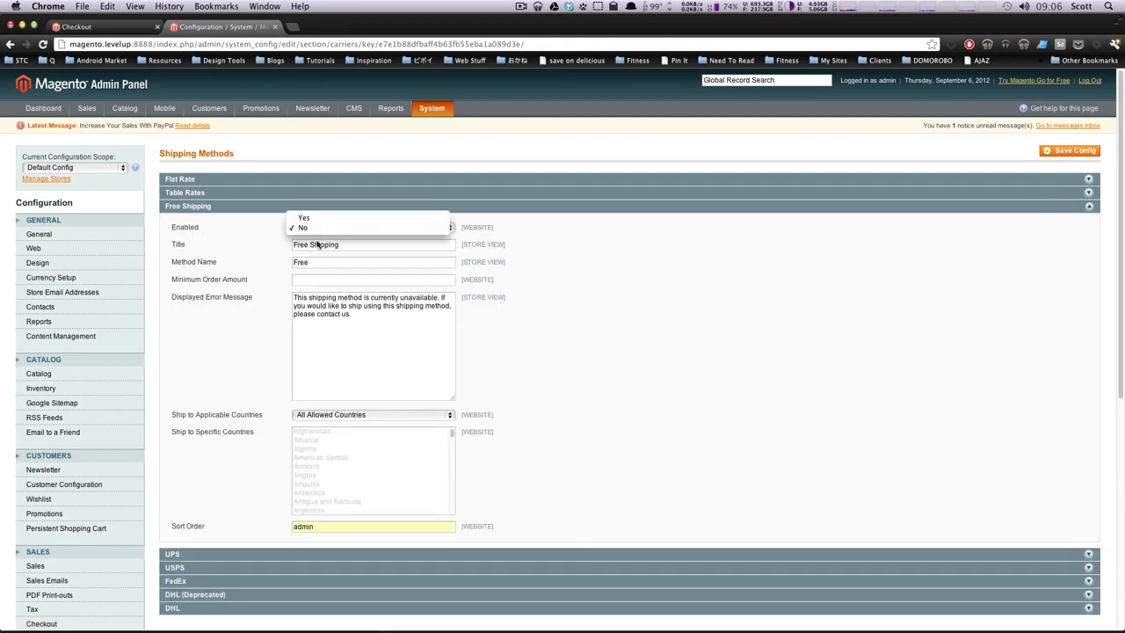
{"action": "left_click", "coordinate": [318, 220]}
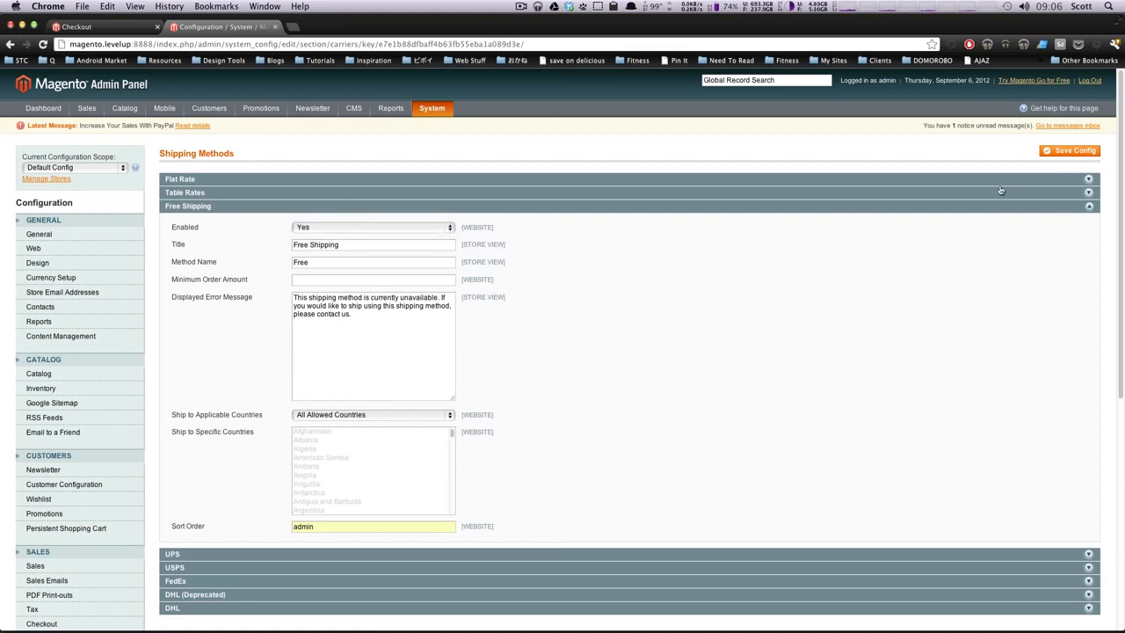
{"action": "left_click", "coordinate": [92, 26]}
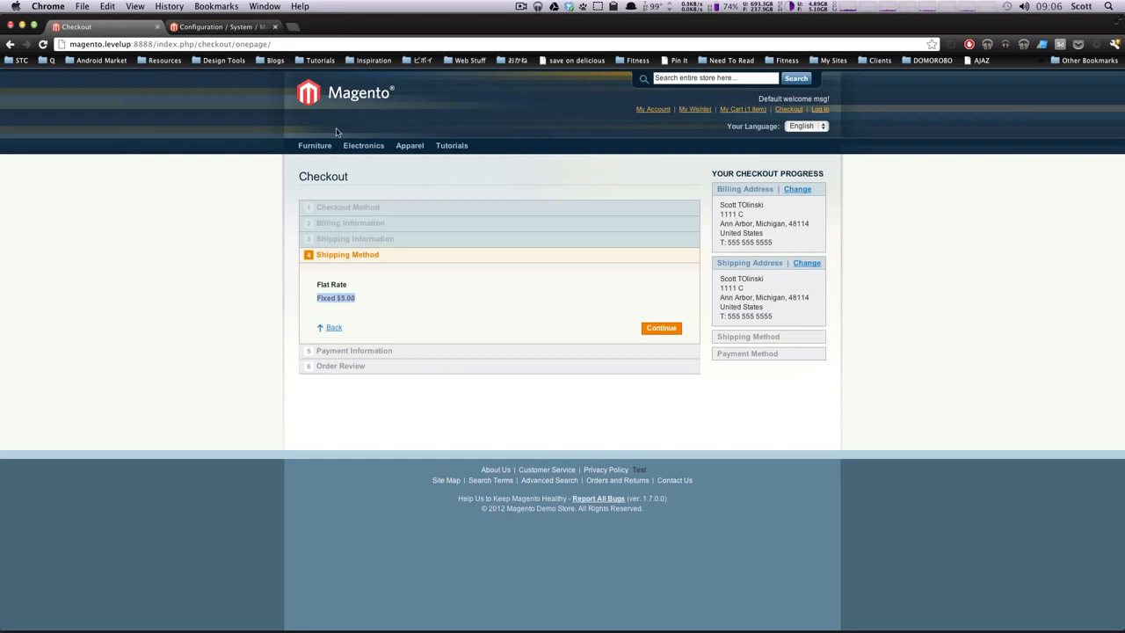
{"action": "left_click", "coordinate": [264, 24]}
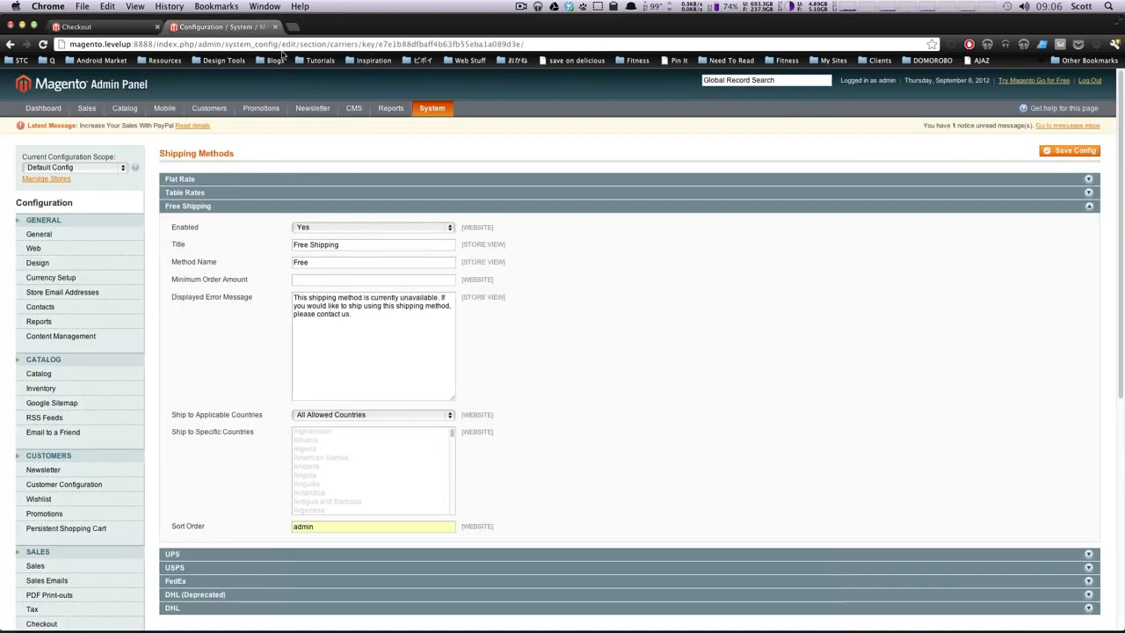
{"action": "left_click", "coordinate": [264, 211]}
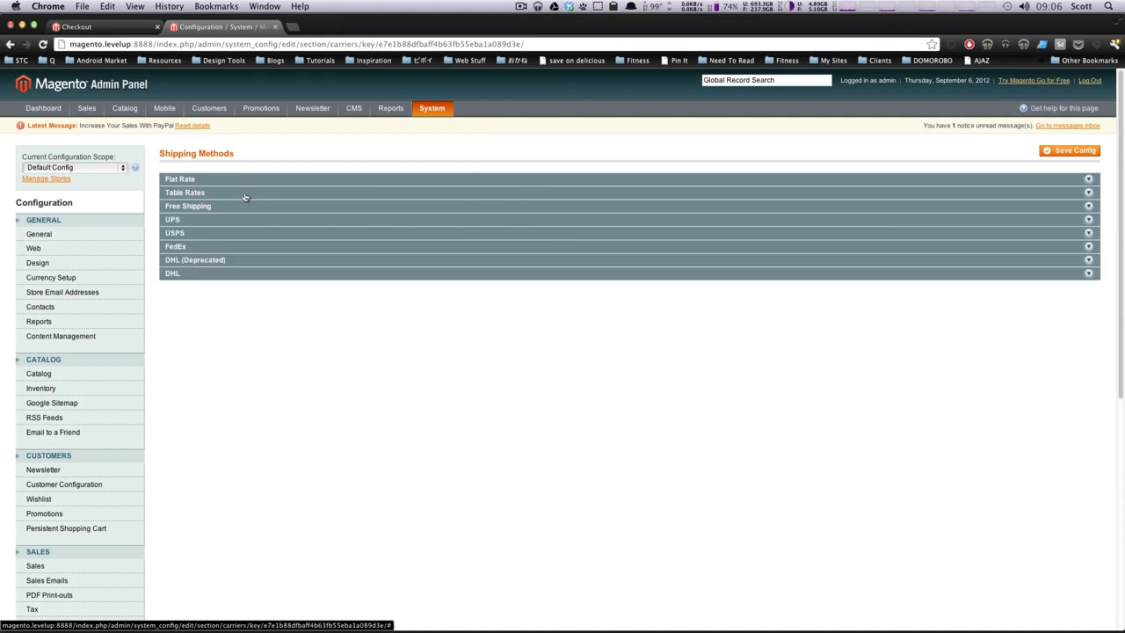
Step: Set the Table Rates condition to Price vs. Destination, after trying # of Items, and save
{"action": "left_click", "coordinate": [246, 197]}
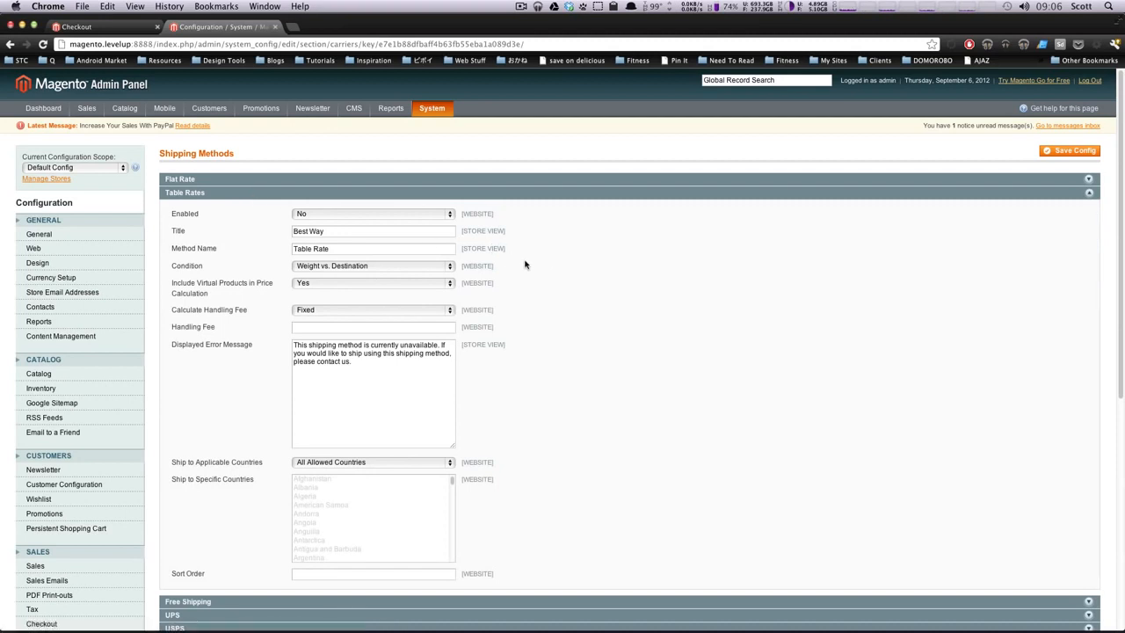
{"action": "left_click", "coordinate": [361, 266]}
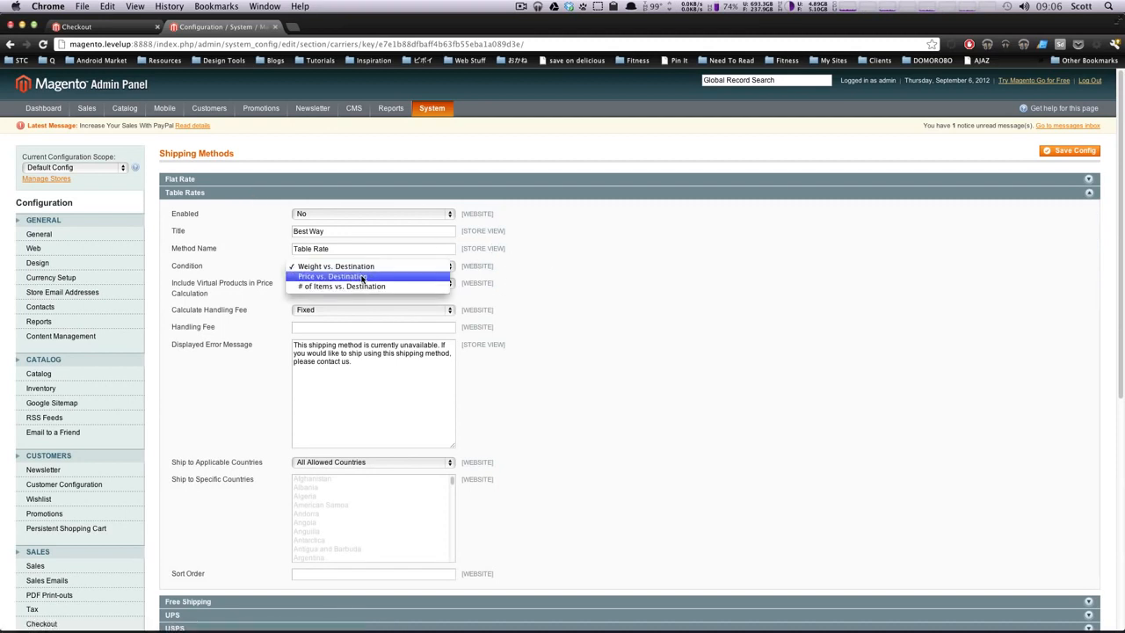
{"action": "left_click", "coordinate": [361, 277]}
{"action": "left_click", "coordinate": [379, 268]}
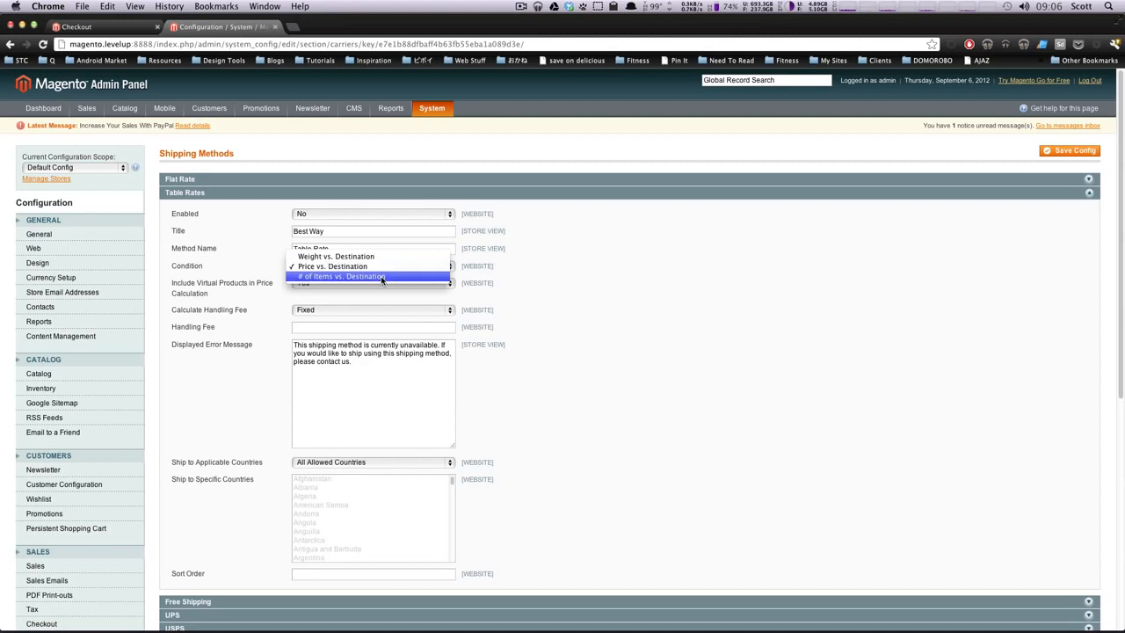
{"action": "left_click", "coordinate": [524, 278]}
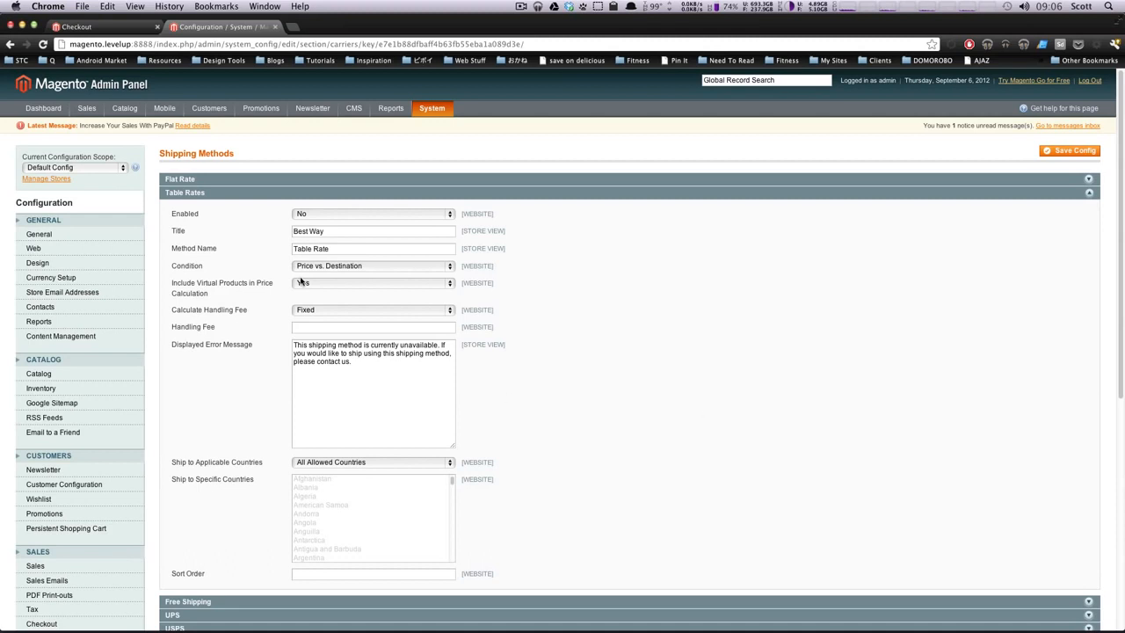
{"action": "left_click", "coordinate": [334, 268]}
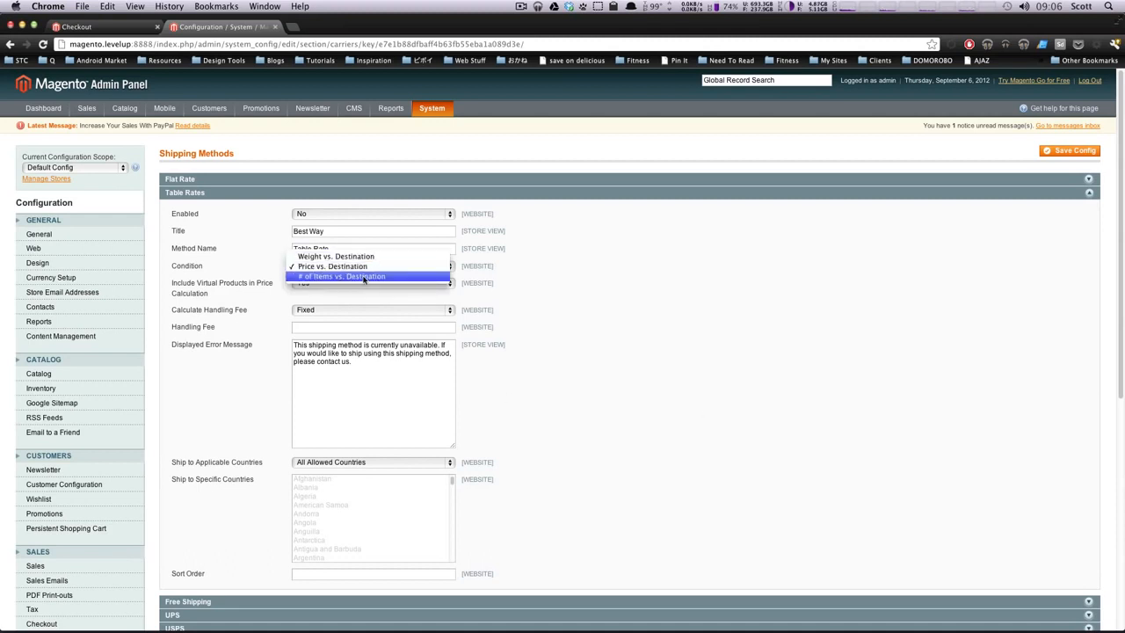
{"action": "left_click", "coordinate": [364, 277]}
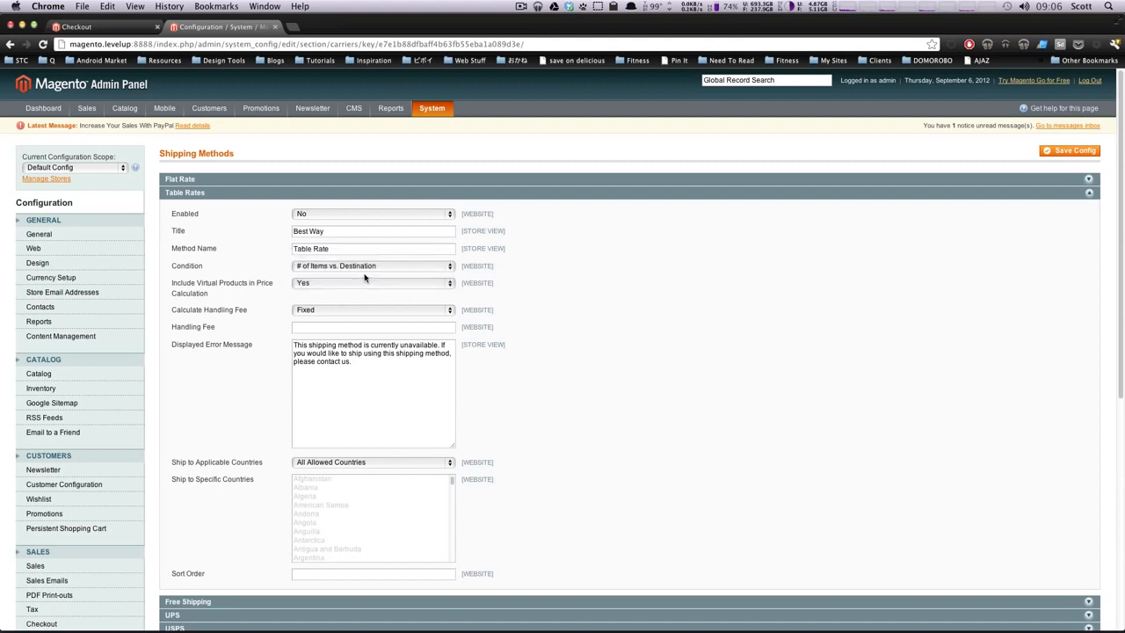
{"action": "left_click", "coordinate": [364, 265]}
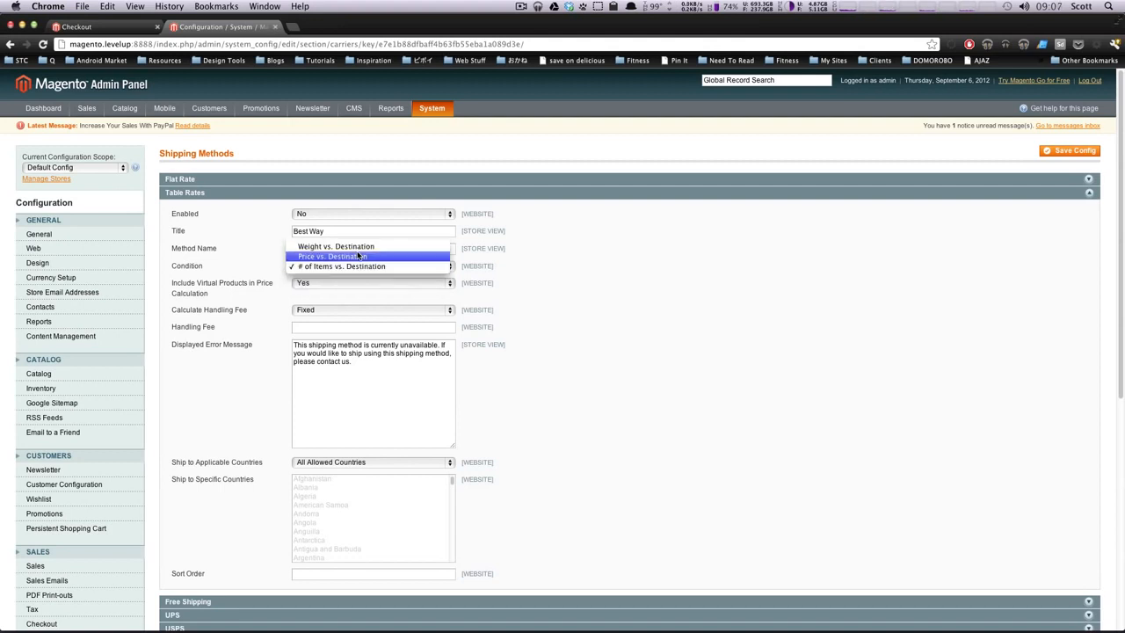
{"action": "left_click", "coordinate": [357, 256]}
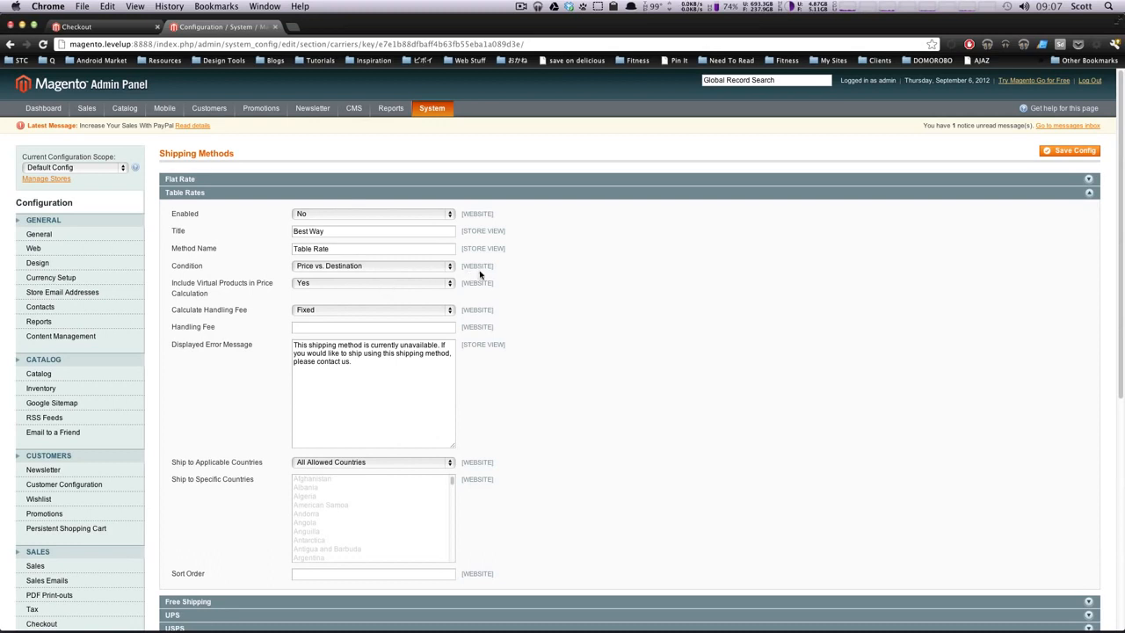
{"action": "left_click", "coordinate": [1073, 155]}
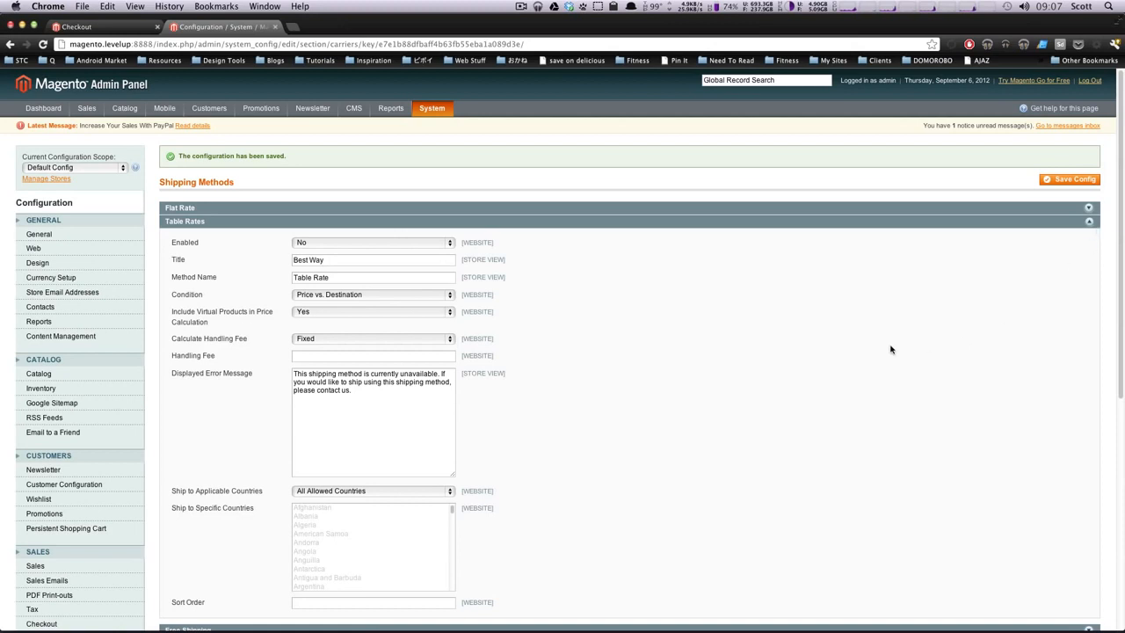
Step: Switch the Magento configuration scope to Main Website
{"action": "scroll", "coordinate": [886, 310], "scroll_direction": "down", "scroll_amount": 2}
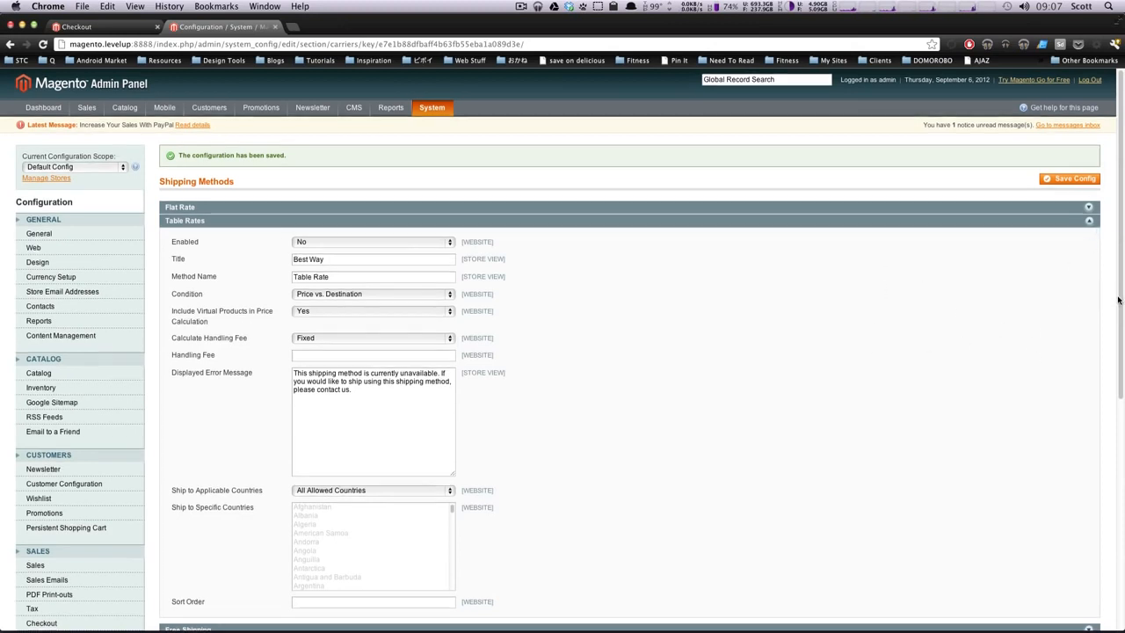
{"action": "left_click", "coordinate": [70, 124]}
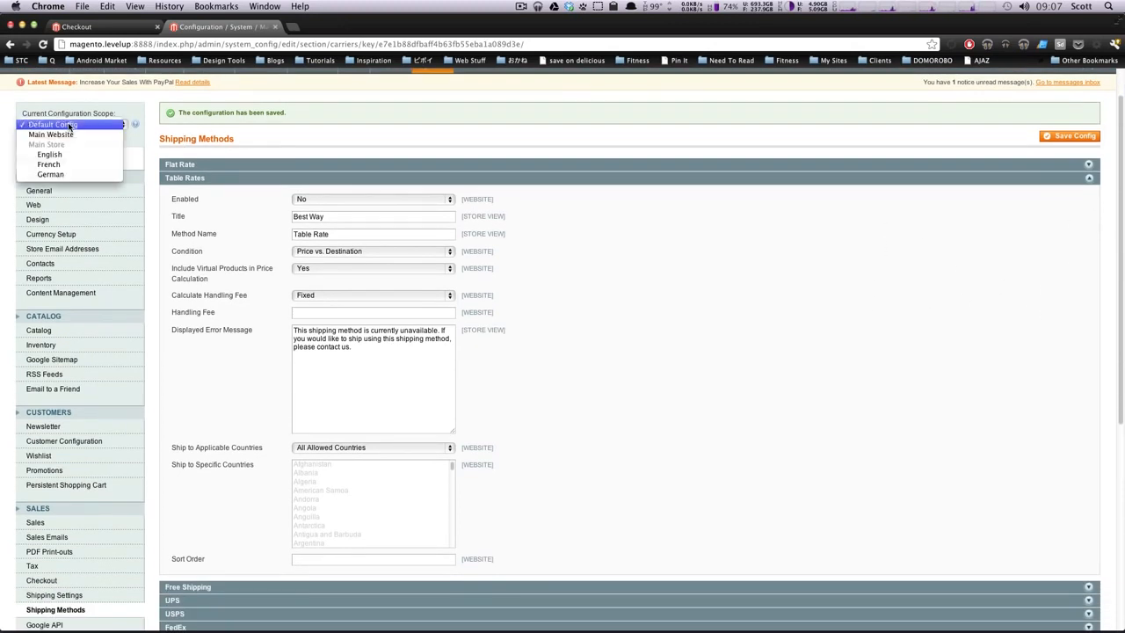
{"action": "left_click", "coordinate": [68, 134]}
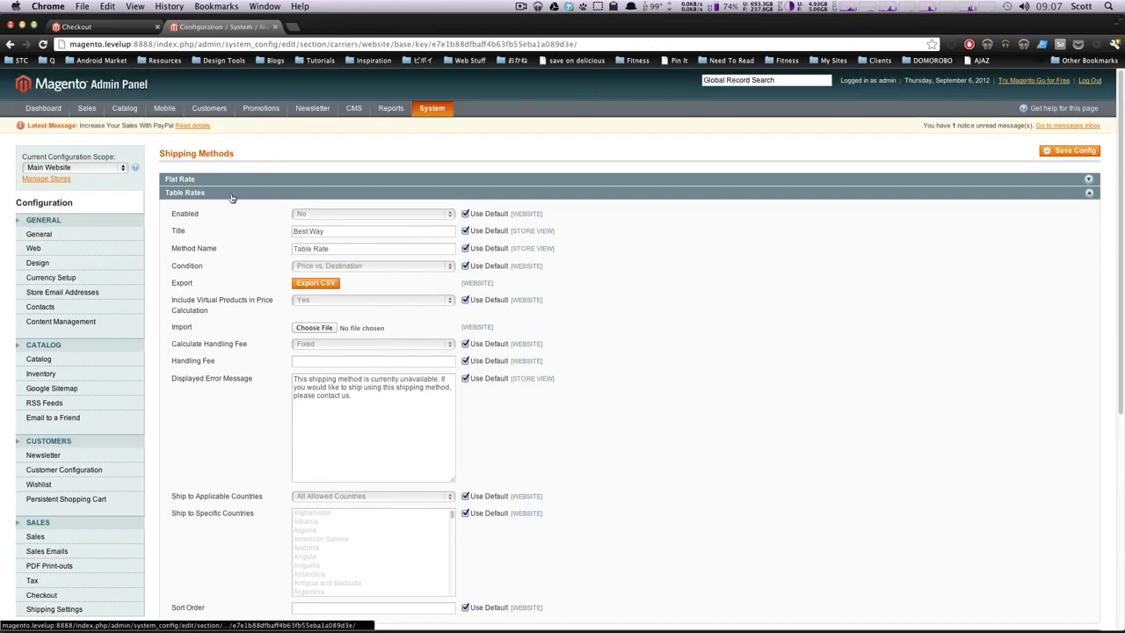
Step: Export the current Table Rates as tablerates.csv and check the download
{"action": "left_click", "coordinate": [323, 284]}
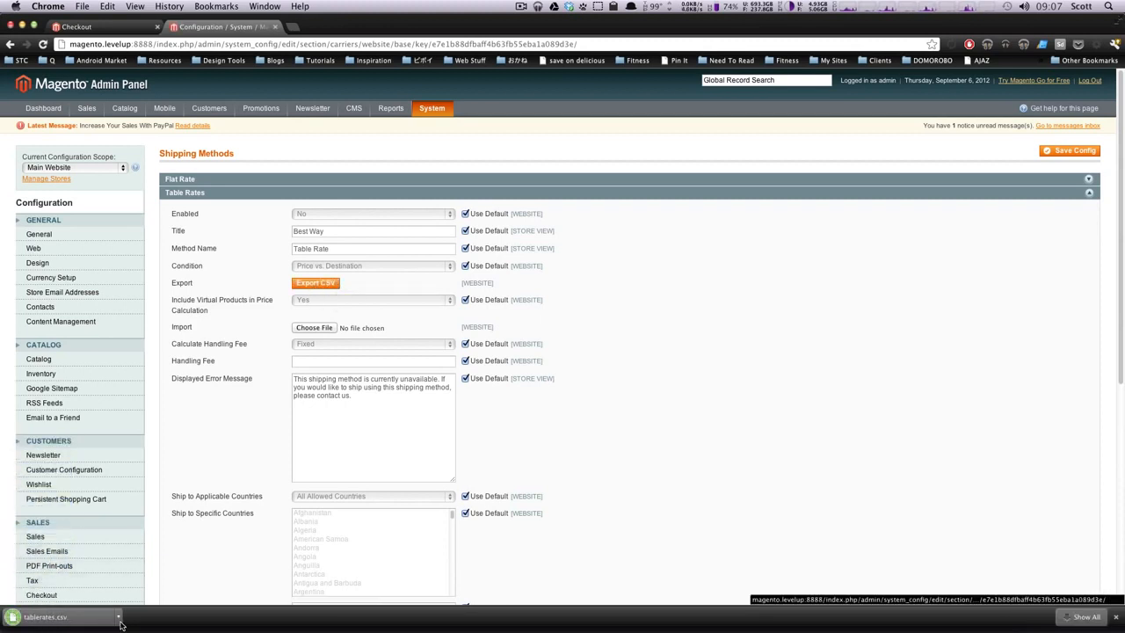
{"action": "left_click", "coordinate": [117, 621]}
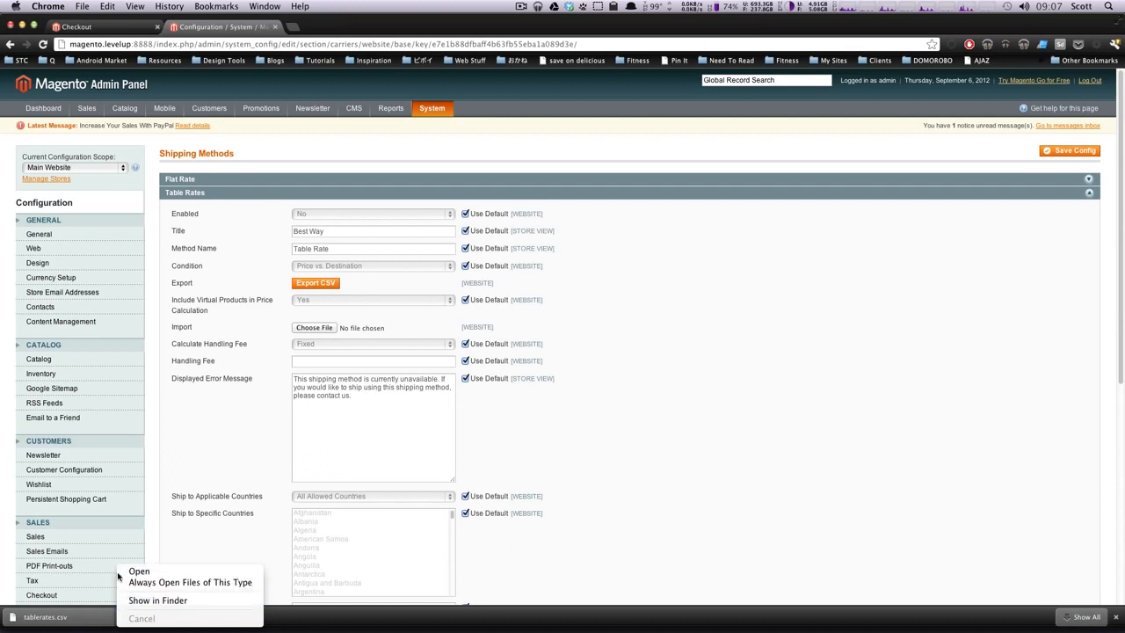
{"action": "left_click", "coordinate": [181, 420]}
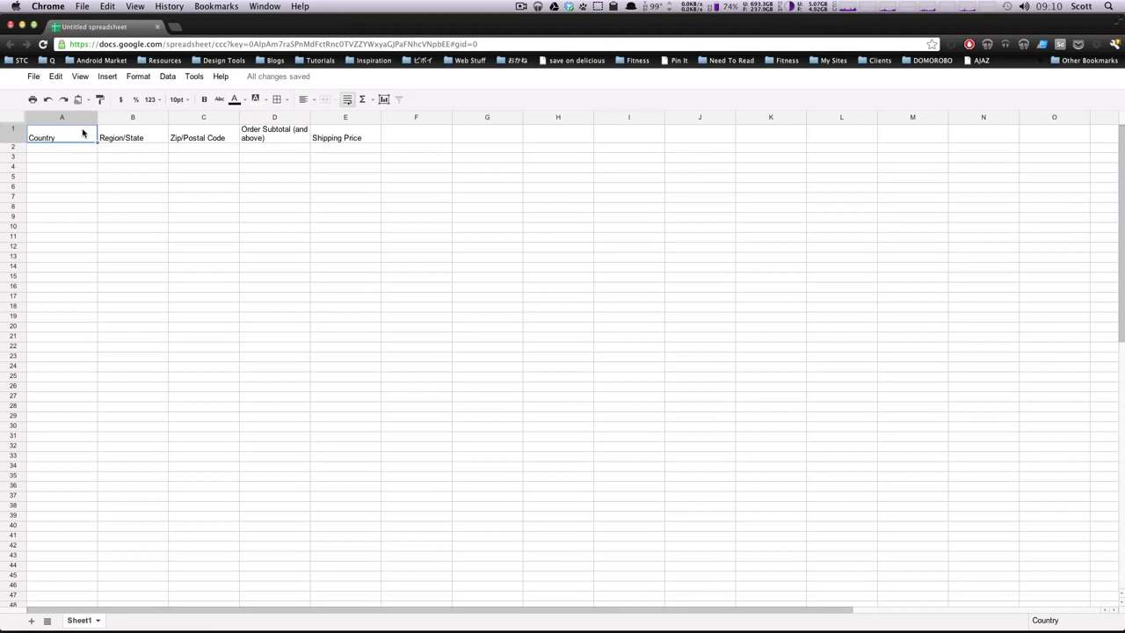
{"action": "left_click", "coordinate": [130, 136]}
{"action": "left_click", "coordinate": [63, 138]}
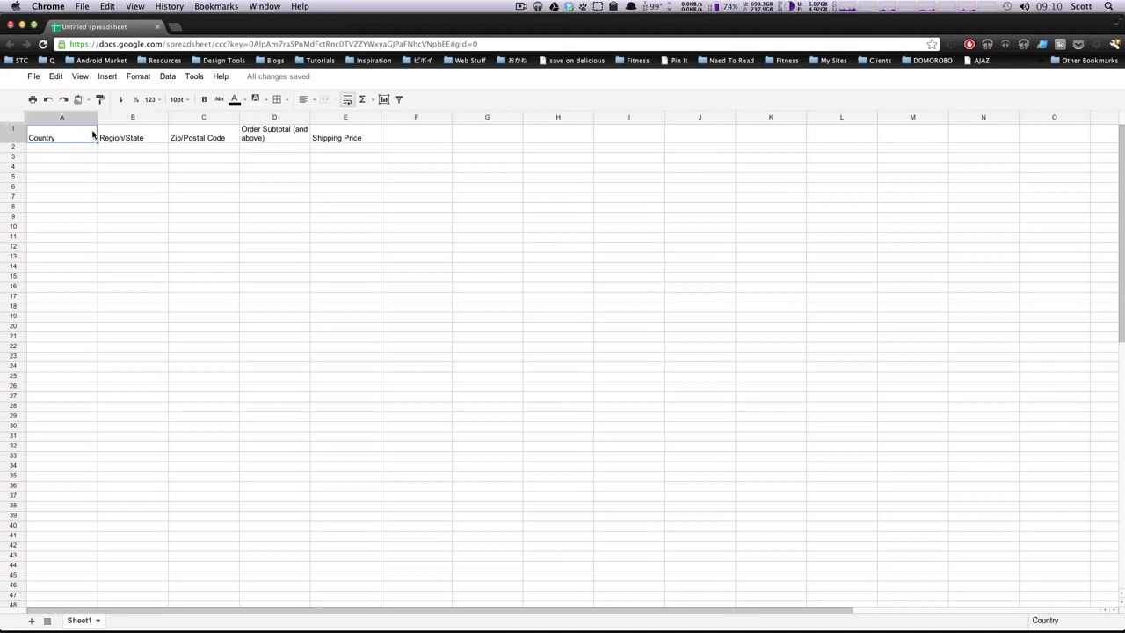
{"action": "left_click", "coordinate": [136, 139]}
{"action": "left_click", "coordinate": [215, 139]}
{"action": "left_click", "coordinate": [269, 139]}
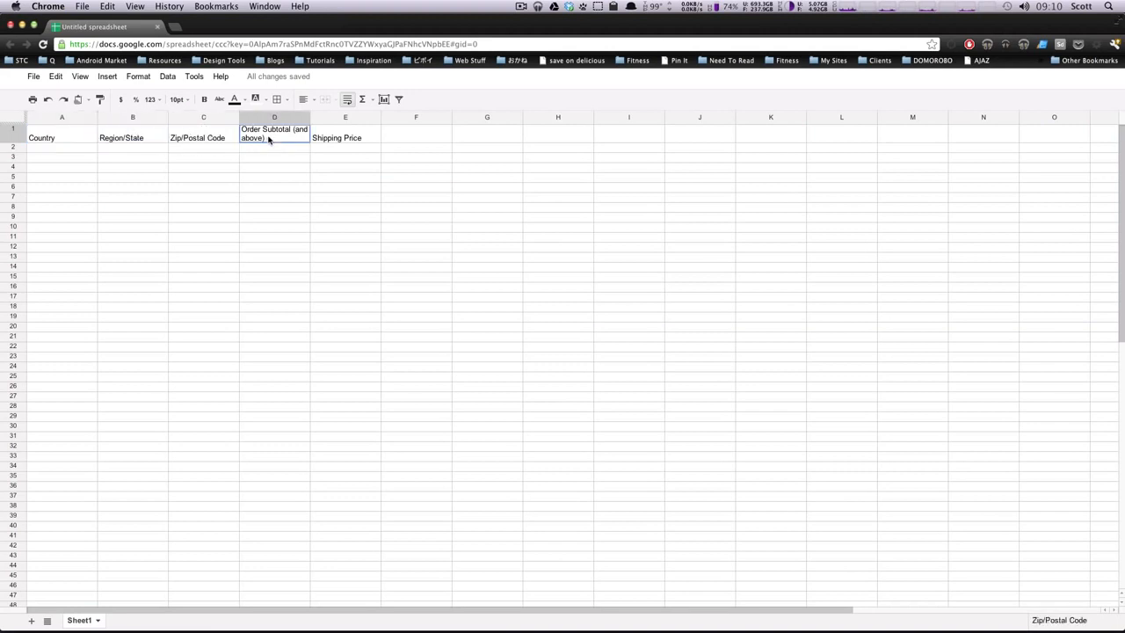
{"action": "left_click", "coordinate": [354, 138]}
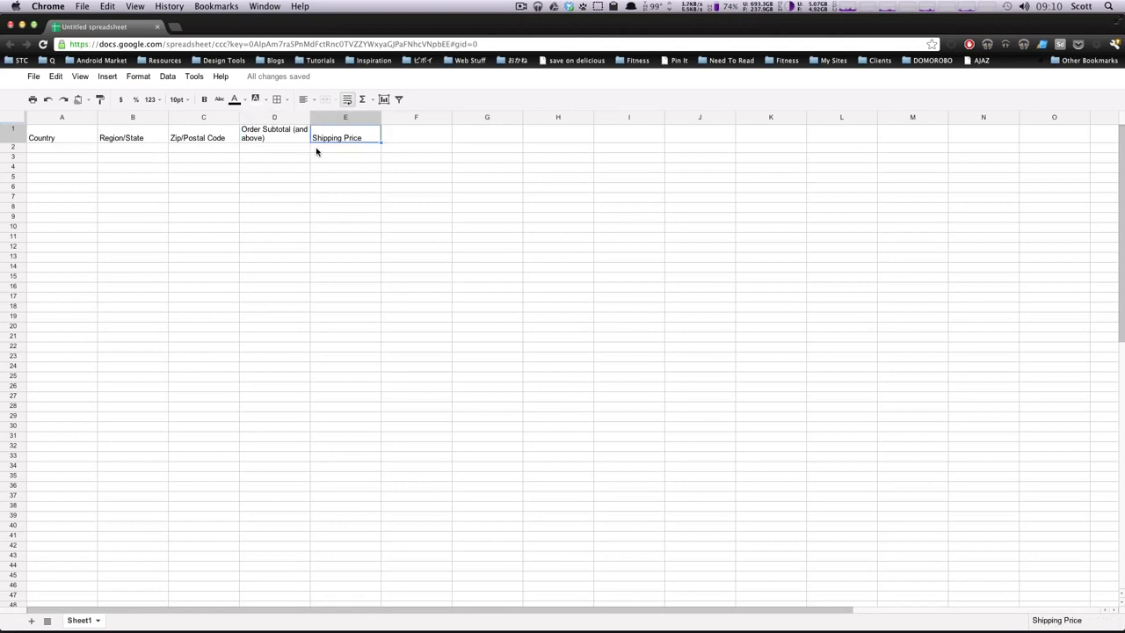
{"action": "left_click", "coordinate": [262, 149]}
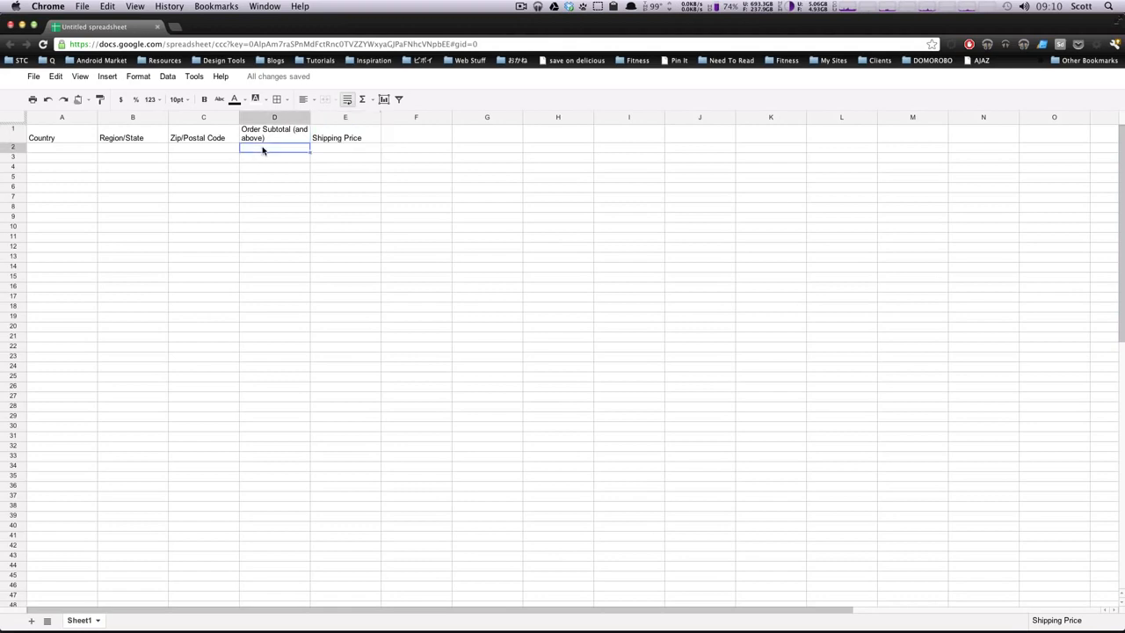
{"action": "left_click", "coordinate": [345, 148]}
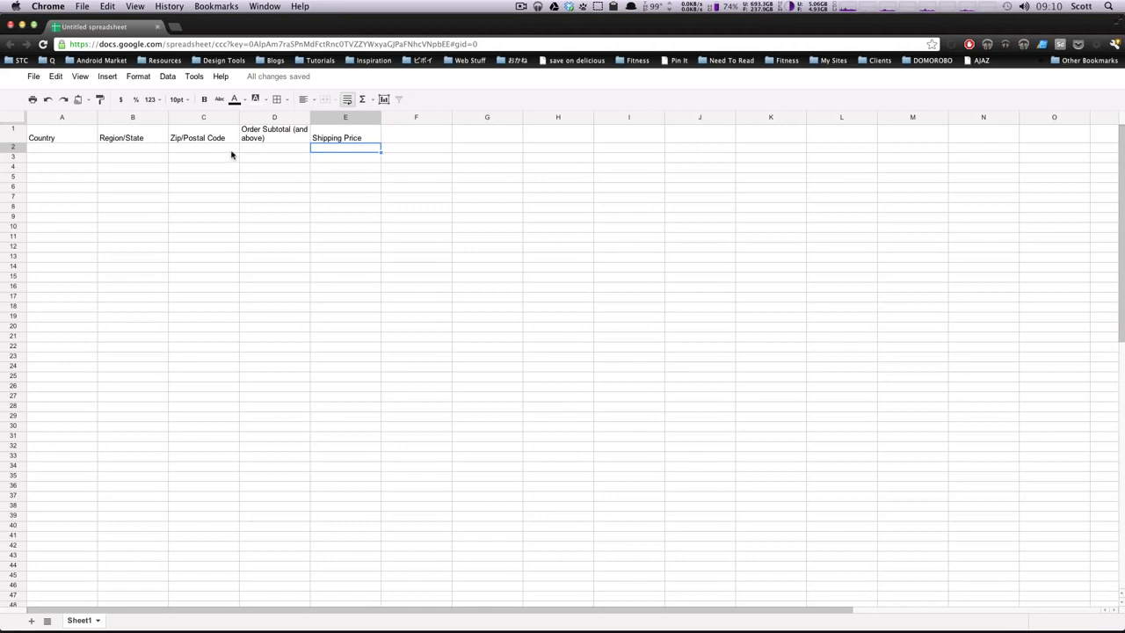
{"action": "left_click", "coordinate": [51, 148]}
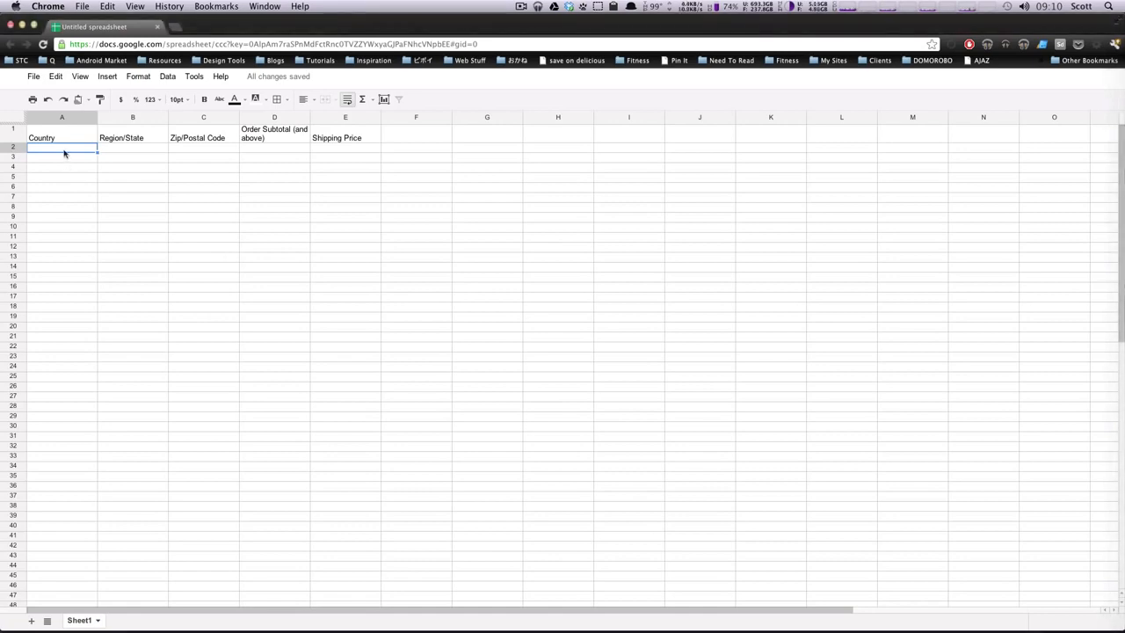
Step: Fill row 2 with country USA and * wildcards for region and zip
{"action": "type", "text": "USA"}
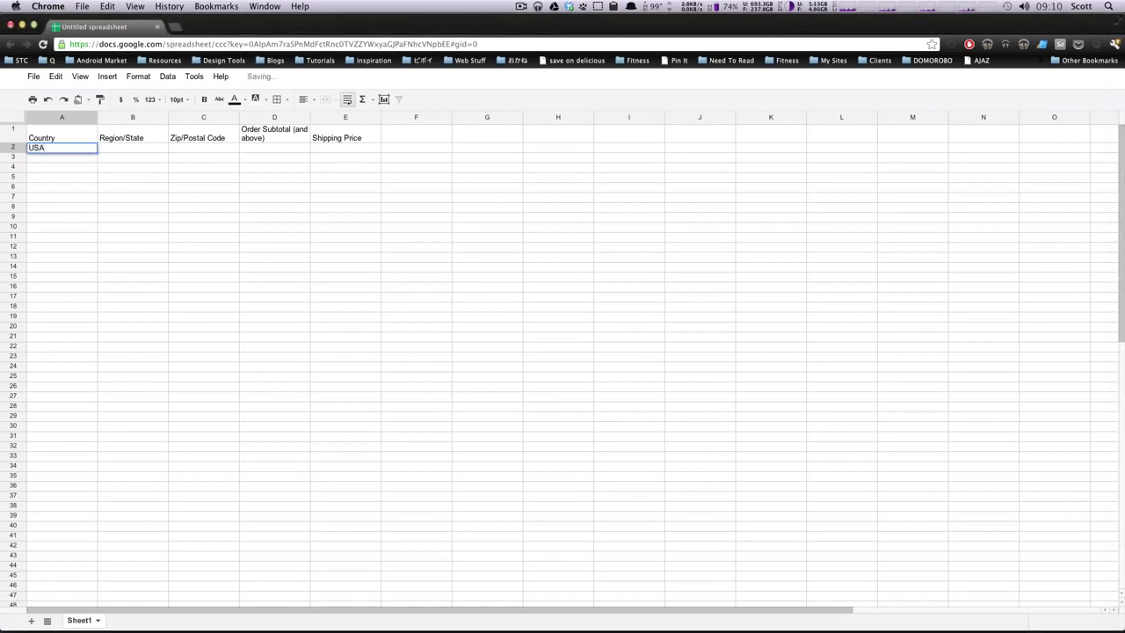
{"action": "key", "text": "Tab"}
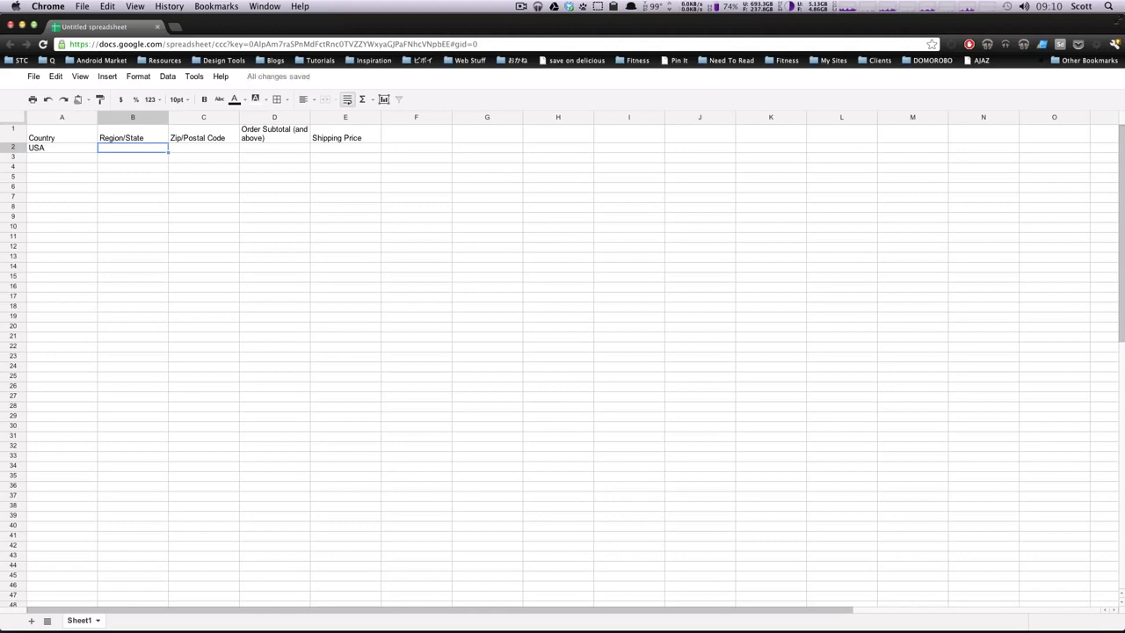
{"action": "type", "text": "*"}
{"action": "key", "text": "Tab"}
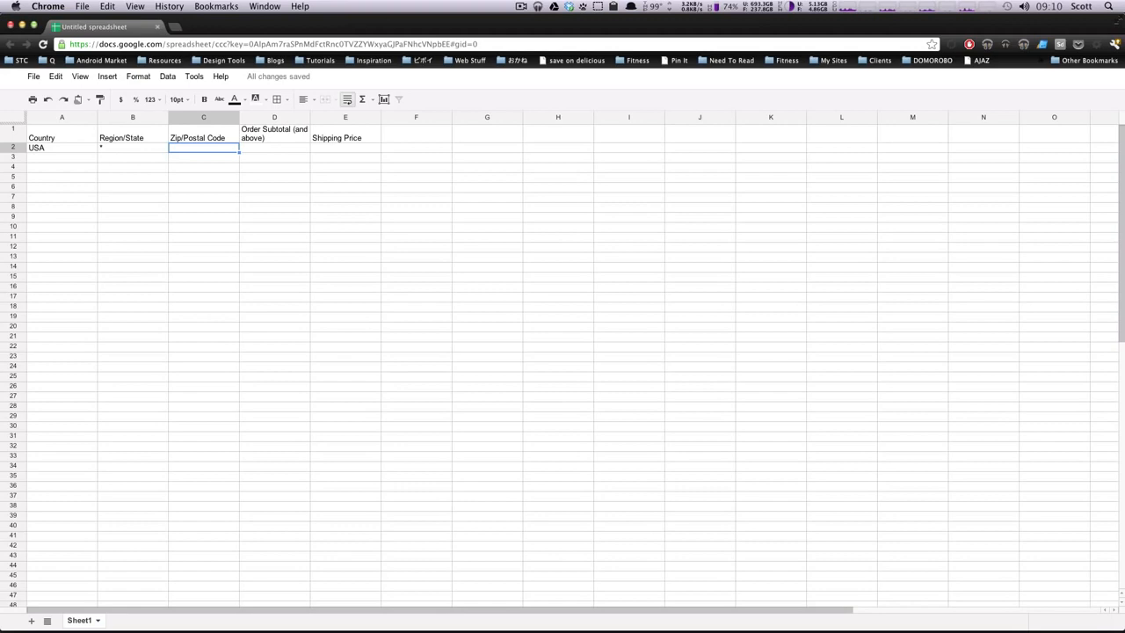
{"action": "type", "text": "*"}
{"action": "key", "text": "Return"}
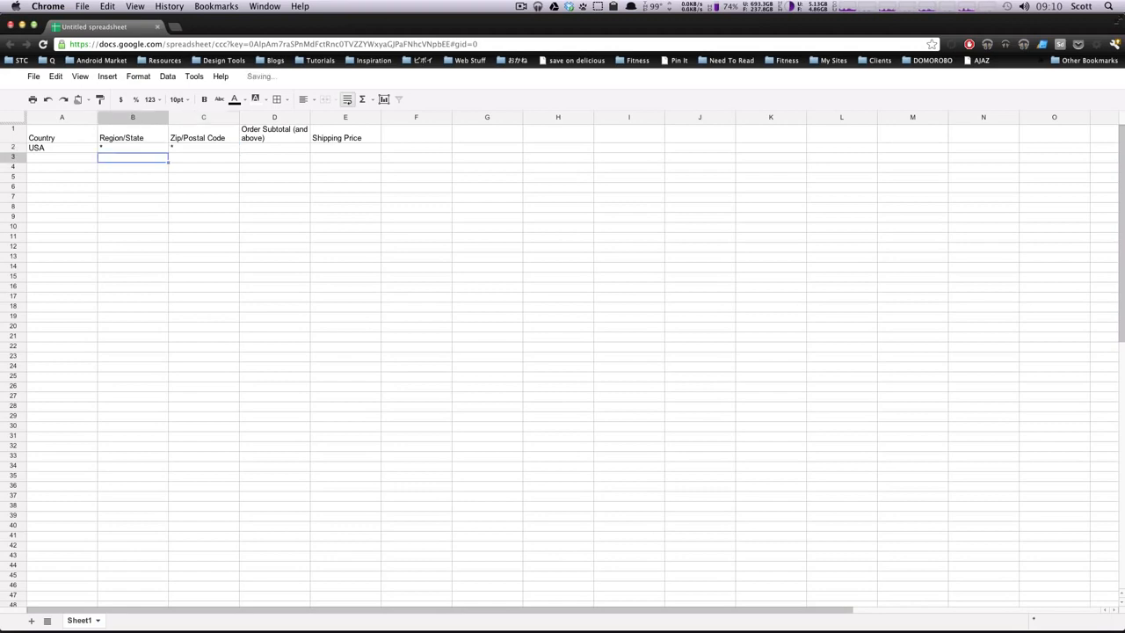
{"action": "key", "text": "Up"}
{"action": "key", "text": "Right"}
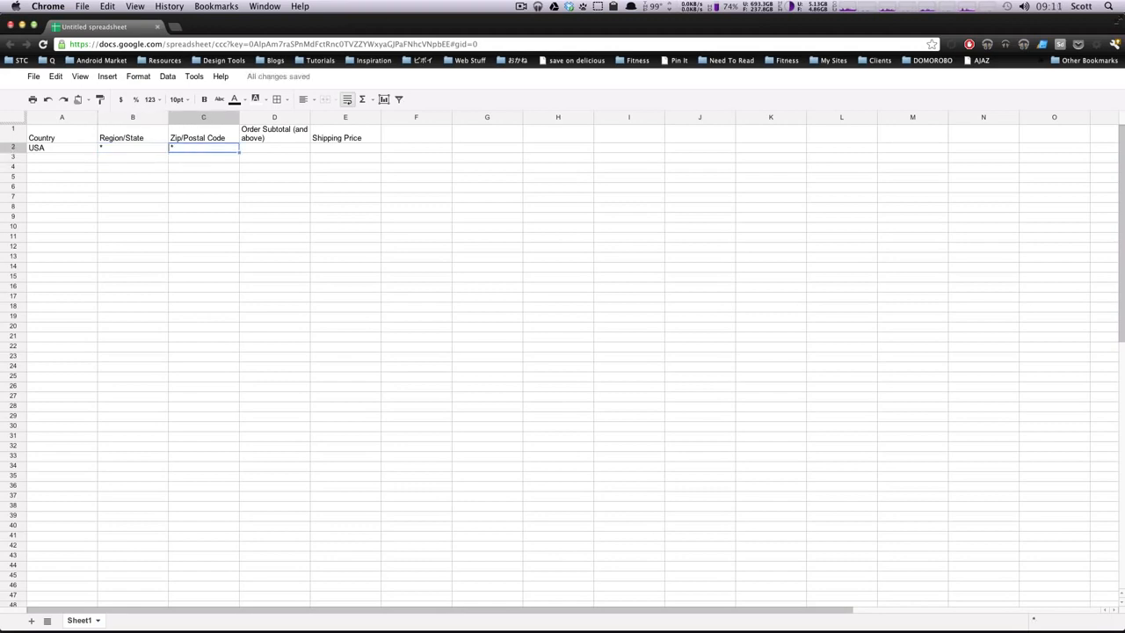
{"action": "key", "text": "Left"}
{"action": "key", "text": "Right"}
{"action": "key", "text": "Right"}
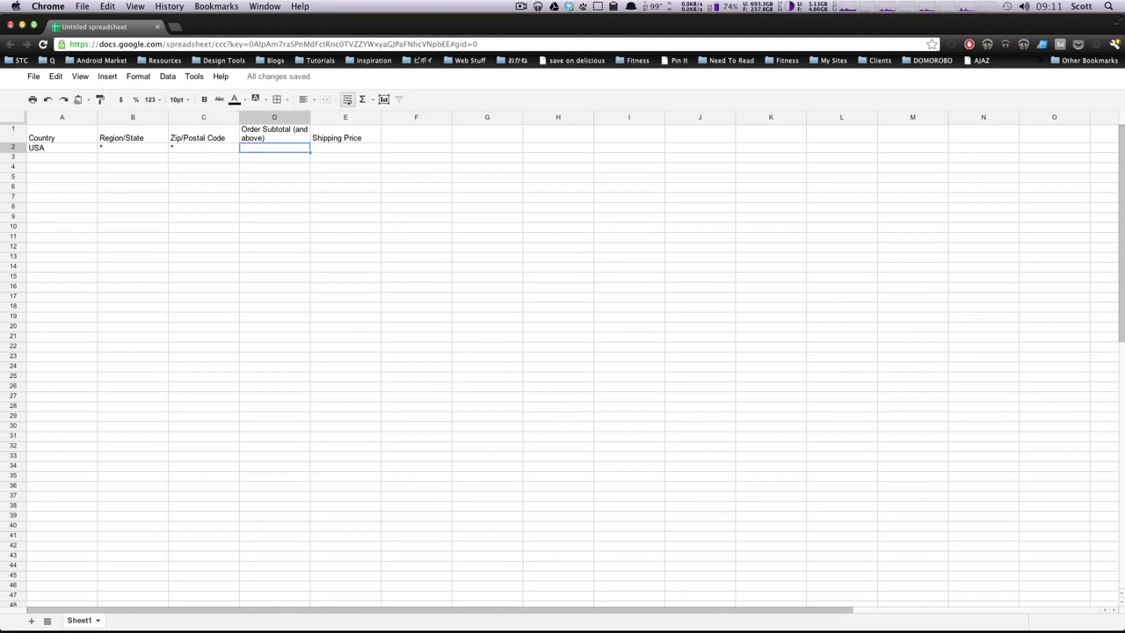
Step: Enter order subtotal 0 and shipping price 5.00 in row 2
{"action": "type", "text": "0"}
{"action": "key", "text": "Tab"}
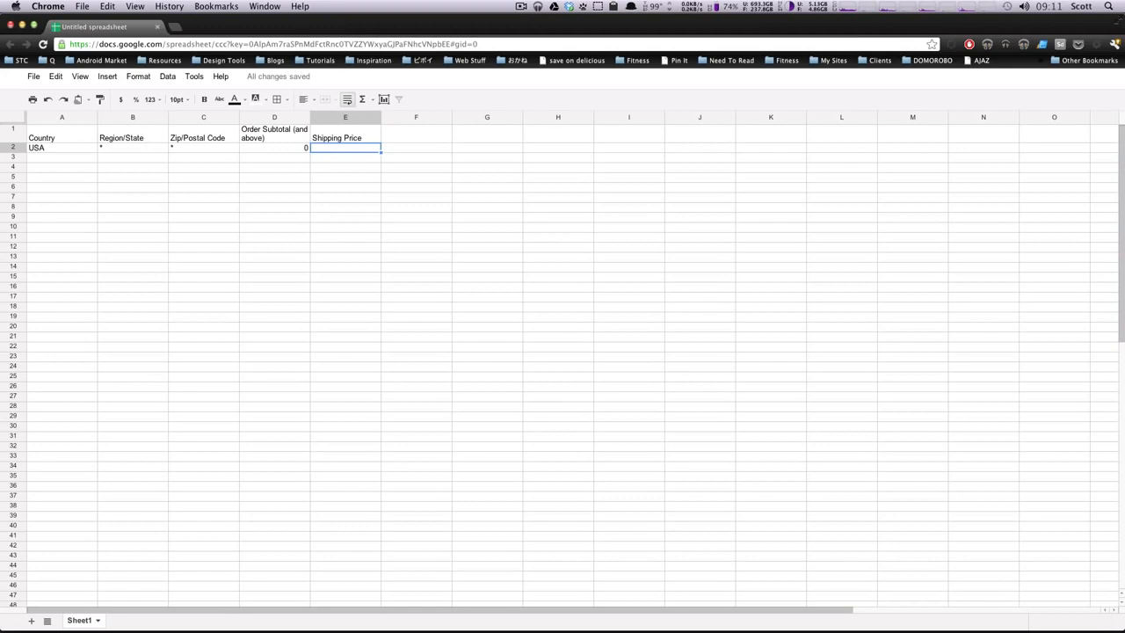
{"action": "type", "text": "5.0"}
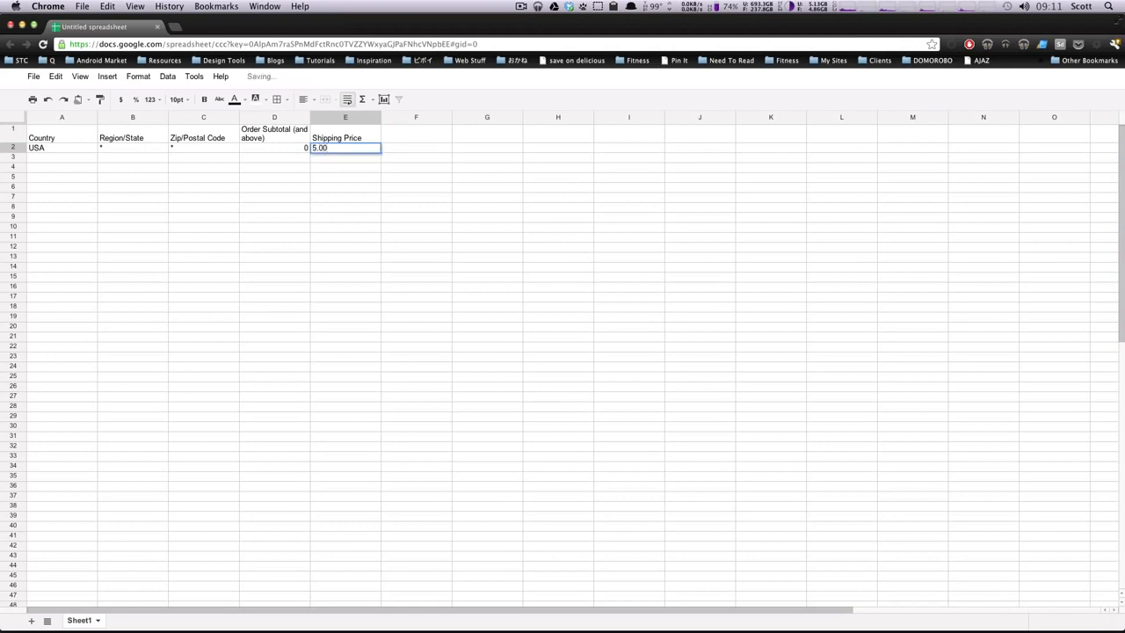
{"action": "key", "text": "Return"}
{"action": "key", "text": "Left"}
{"action": "key", "text": "Left"}
{"action": "key", "text": "Left"}
{"action": "key", "text": "Left"}
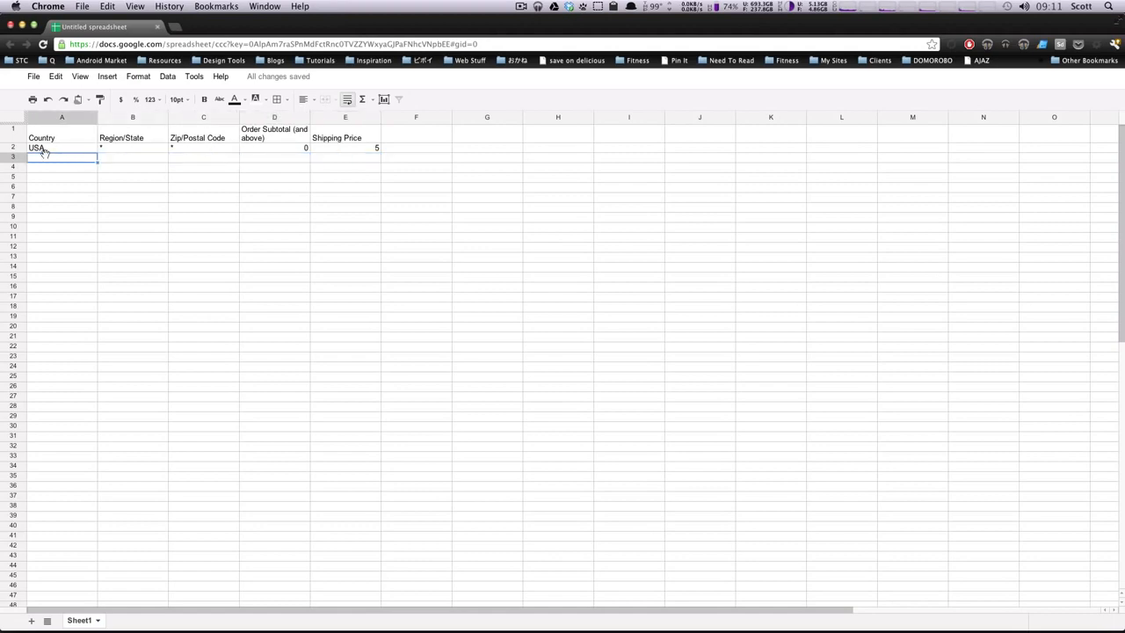
{"action": "key", "text": "Up"}
{"action": "key", "text": "Up"}
{"action": "key", "text": "Delete"}
Step: Restore the Country header and copy the USA rate row into rows 3, 4 and 5
{"action": "key", "text": "ctrl+z"}
{"action": "left_click_drag", "start_coordinate": [50, 150], "coordinate": [339, 151]}
{"action": "key", "text": "ctrl+c"}
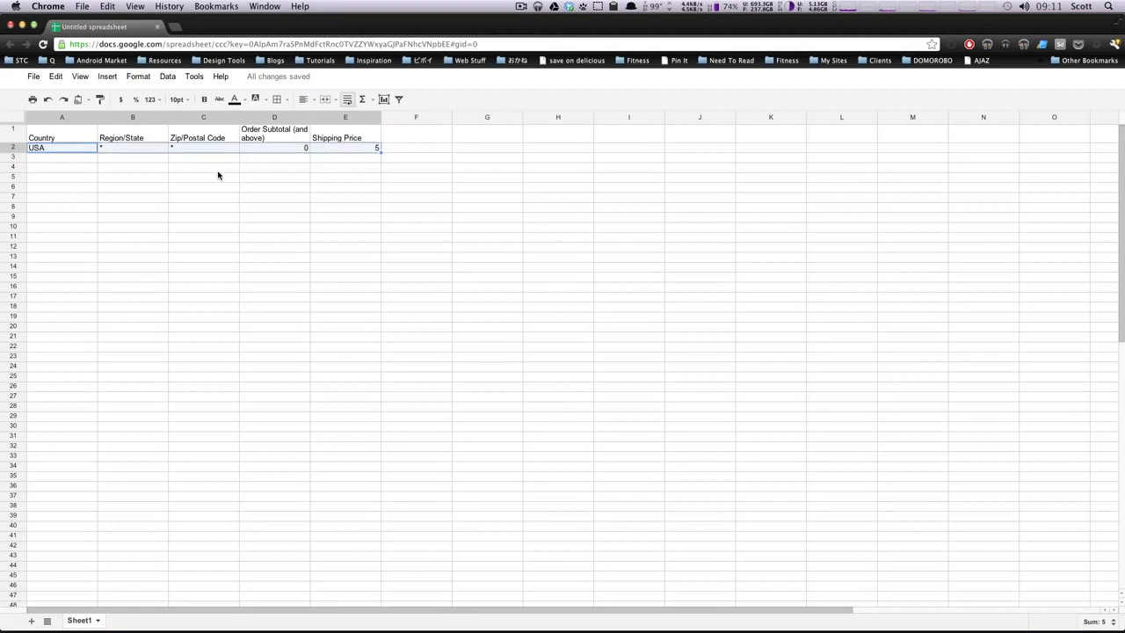
{"action": "left_click", "coordinate": [35, 158]}
{"action": "key", "text": "ctrl+v"}
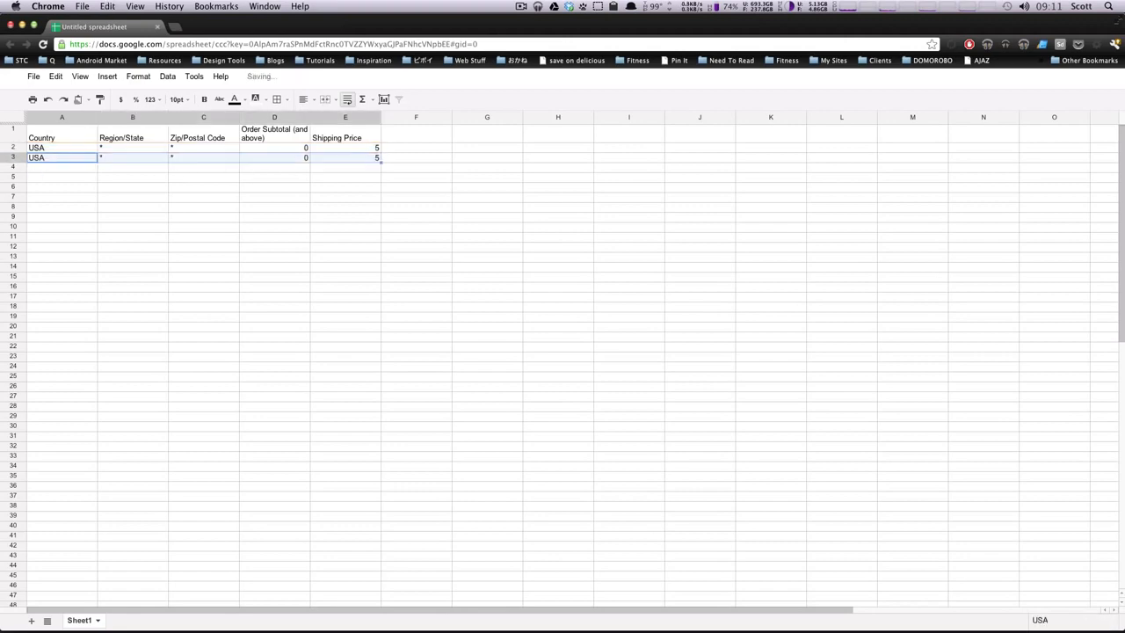
{"action": "left_click", "coordinate": [40, 168]}
{"action": "key", "text": "ctrl+v"}
{"action": "left_click", "coordinate": [43, 181]}
{"action": "key", "text": "ctrl+v"}
Step: Set the order subtotals of rows 3–5 to 20, 50 and 100
{"action": "left_click", "coordinate": [289, 156]}
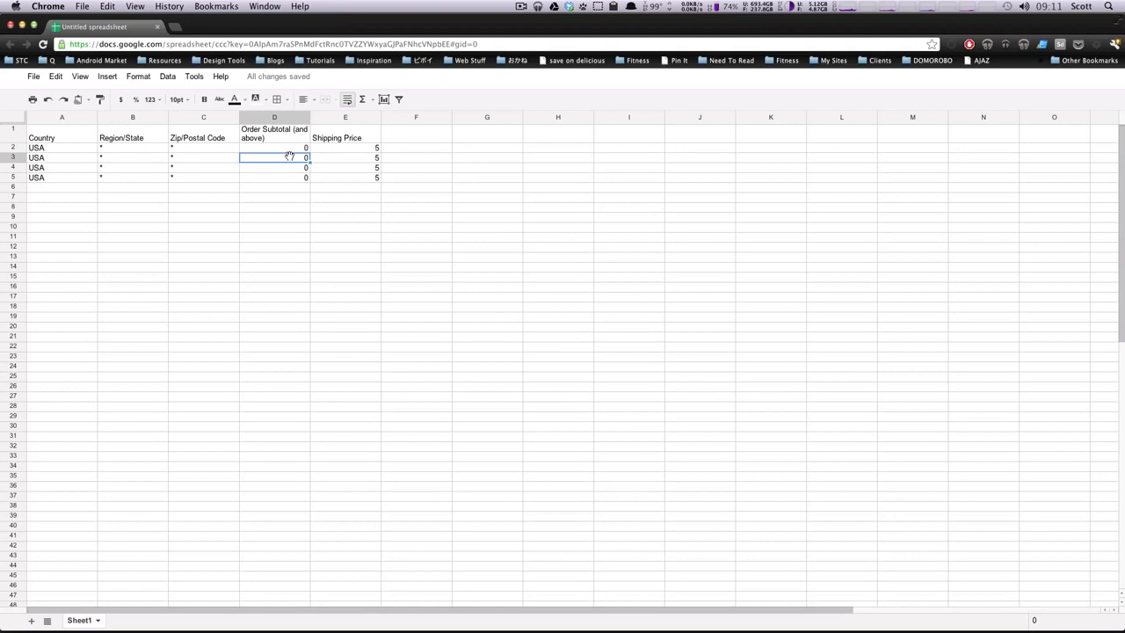
{"action": "type", "text": "20"}
{"action": "key", "text": "Return"}
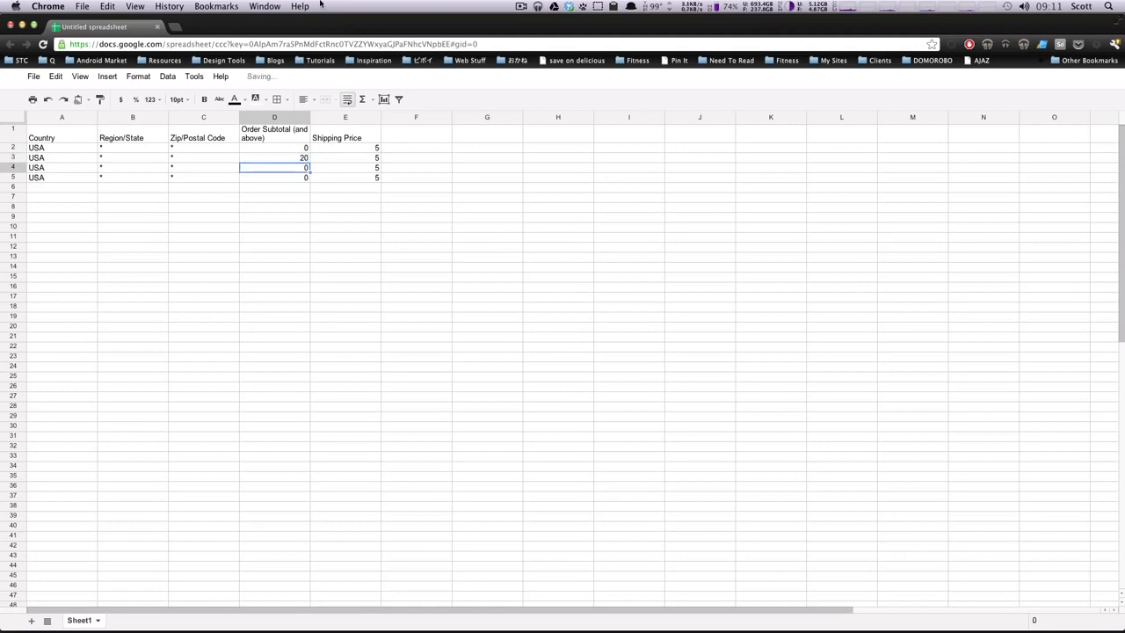
{"action": "type", "text": "50"}
{"action": "key", "text": "Return"}
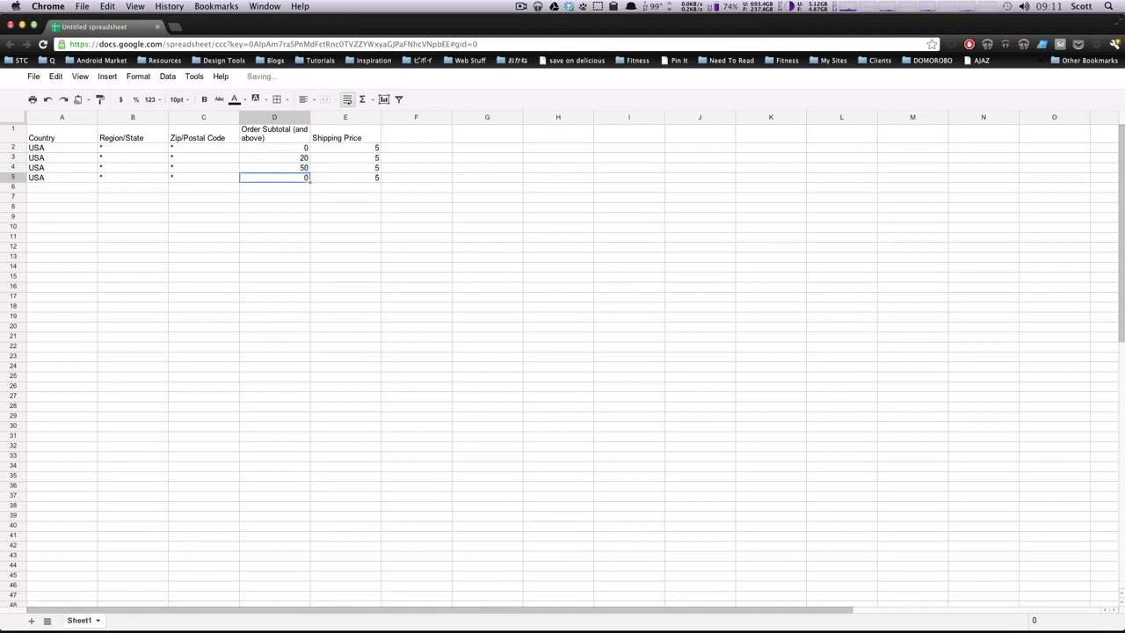
{"action": "type", "text": "100"}
{"action": "key", "text": "Return"}
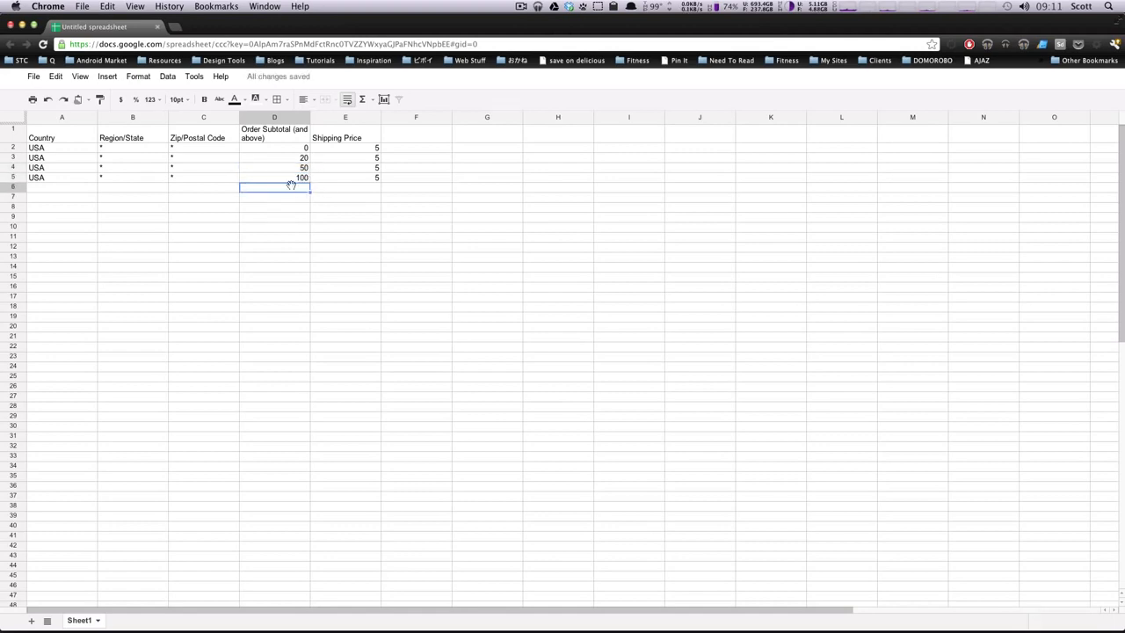
Step: Set the shipping prices of rows 5, 4, 3 to 20, 15 and 10, then verify them
{"action": "left_click", "coordinate": [369, 179]}
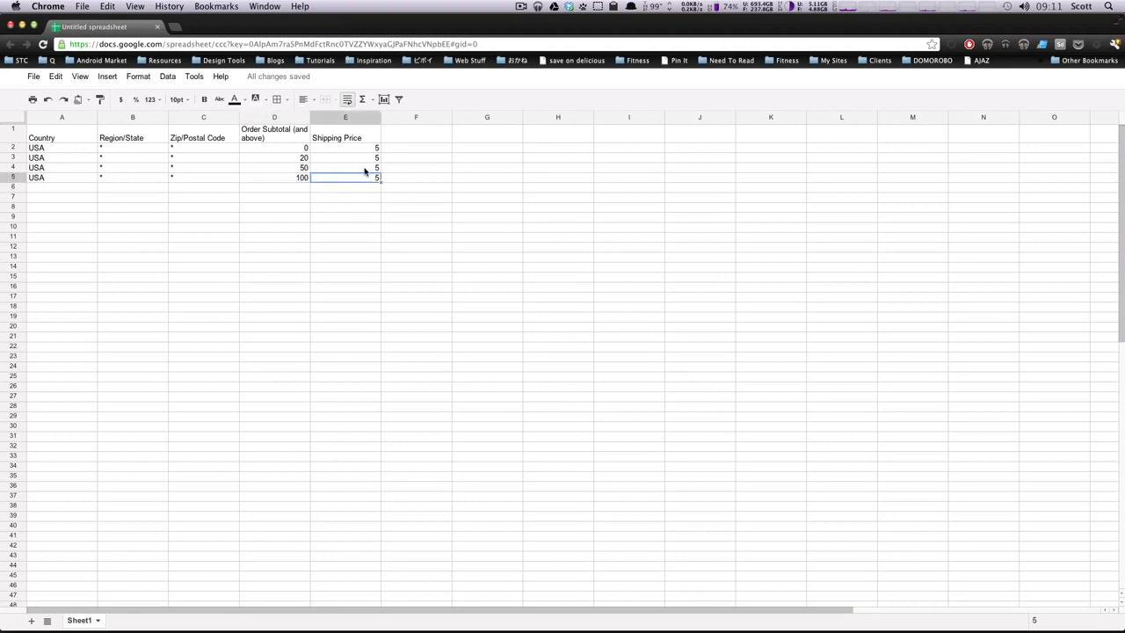
{"action": "type", "text": "20"}
{"action": "key", "text": "Up"}
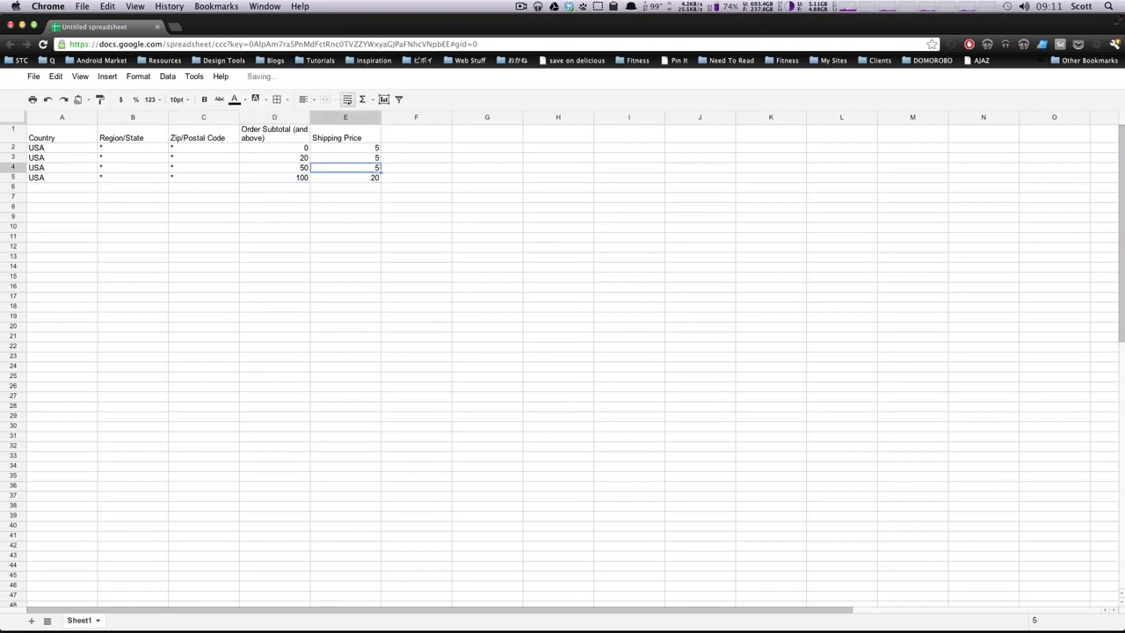
{"action": "type", "text": "15"}
{"action": "key", "text": "Up"}
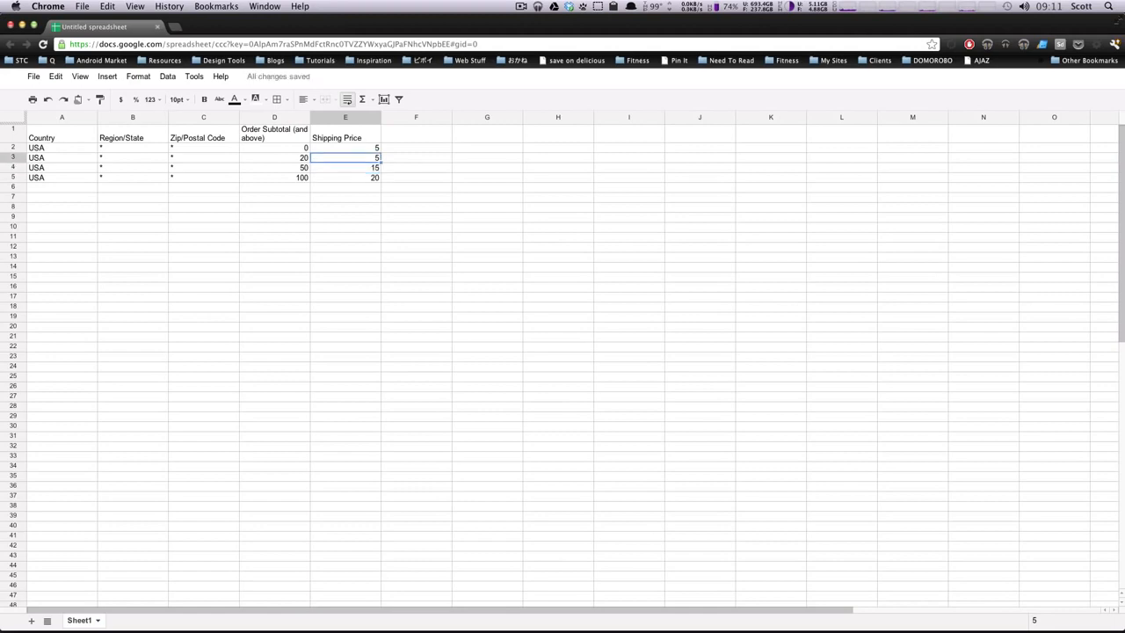
{"action": "type", "text": "10"}
{"action": "key", "text": "Return"}
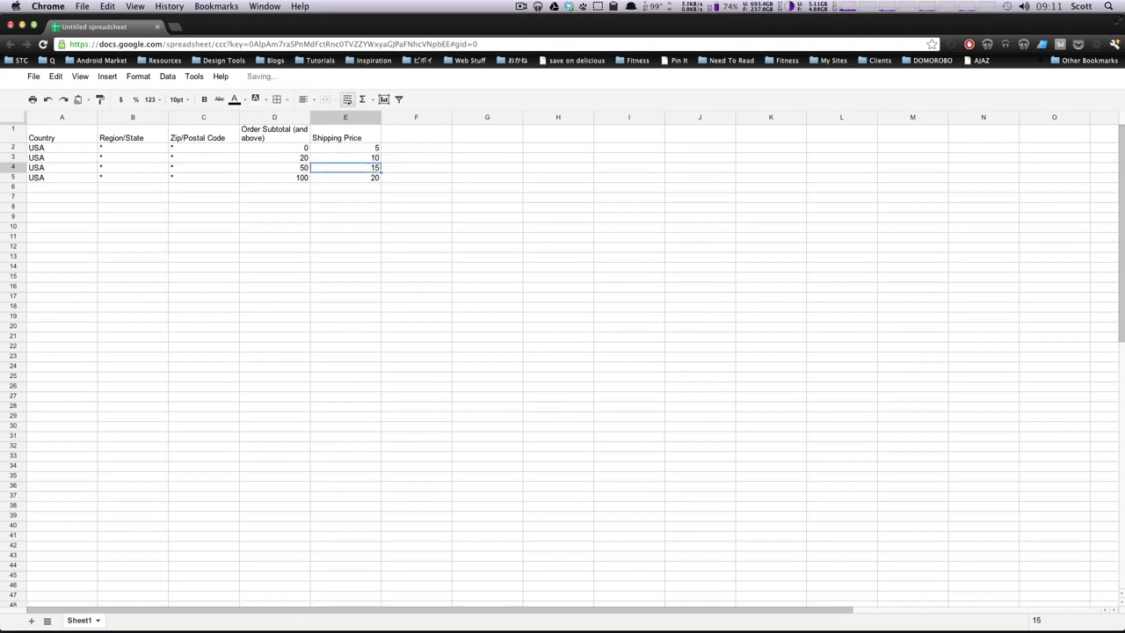
{"action": "left_click", "coordinate": [334, 208]}
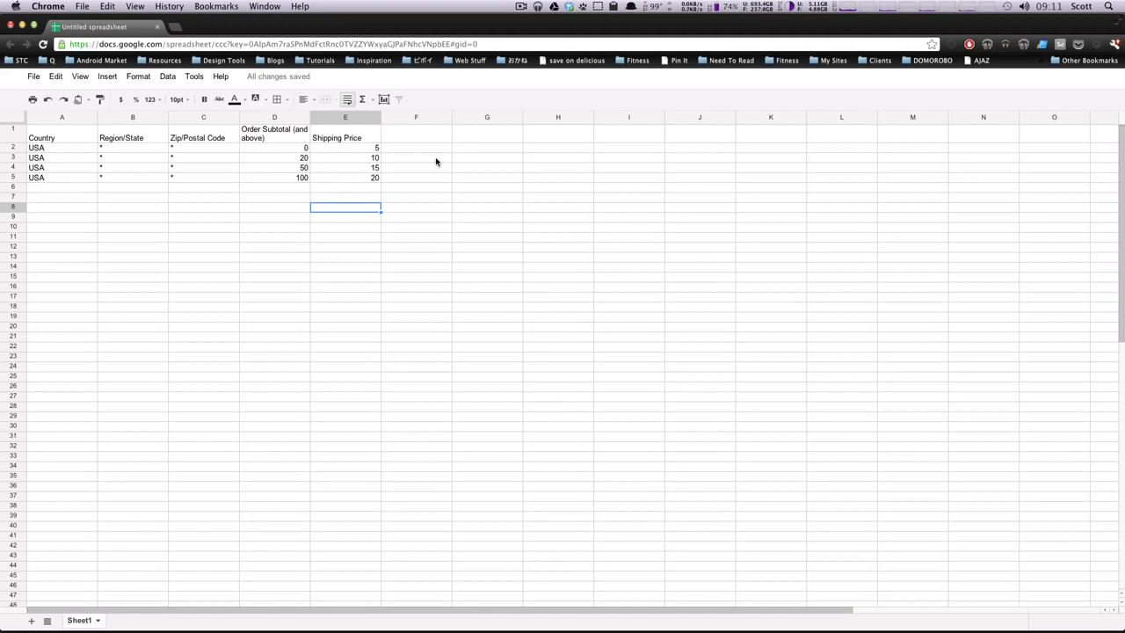
{"action": "left_click", "coordinate": [291, 189]}
{"action": "left_click", "coordinate": [370, 211]}
{"action": "left_click", "coordinate": [370, 176]}
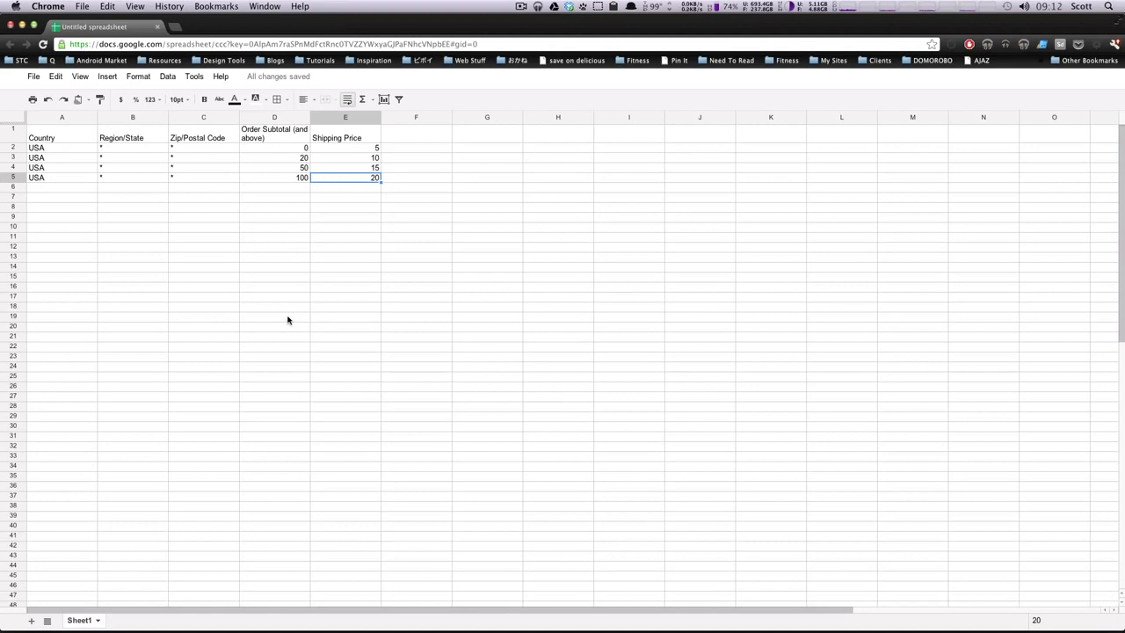
Step: Review the shipping prices 5, 10, 15, 20, then switch back to the browser
{"action": "left_click", "coordinate": [308, 239]}
{"action": "left_click_drag", "start_coordinate": [369, 148], "coordinate": [82, 171]}
{"action": "left_click", "coordinate": [344, 180]}
{"action": "key", "text": "super+Tab"}
{"action": "key", "text": "super+shift+Tab"}
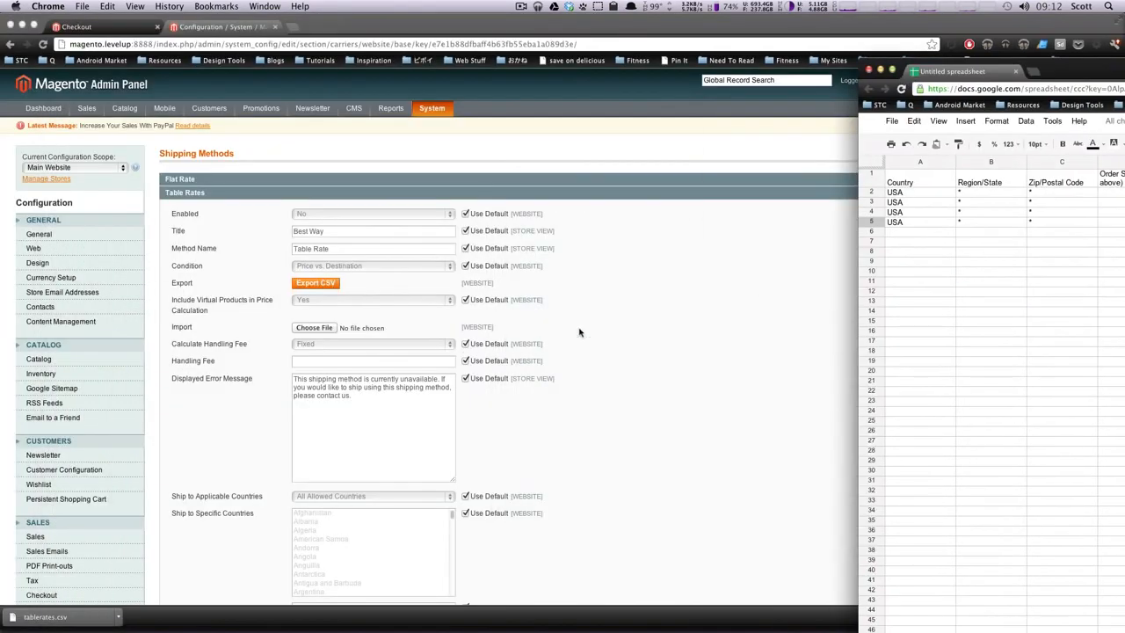
Step: Bring the Magento admin forward and set the configuration scope to Default Config
{"action": "left_click", "coordinate": [649, 316]}
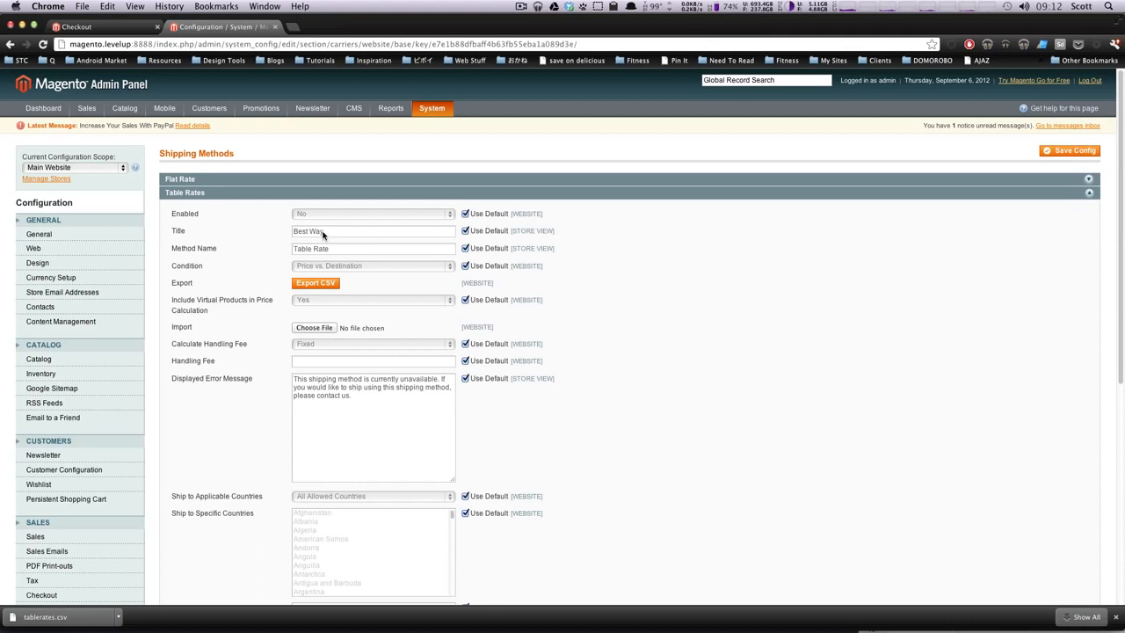
{"action": "left_click", "coordinate": [70, 167]}
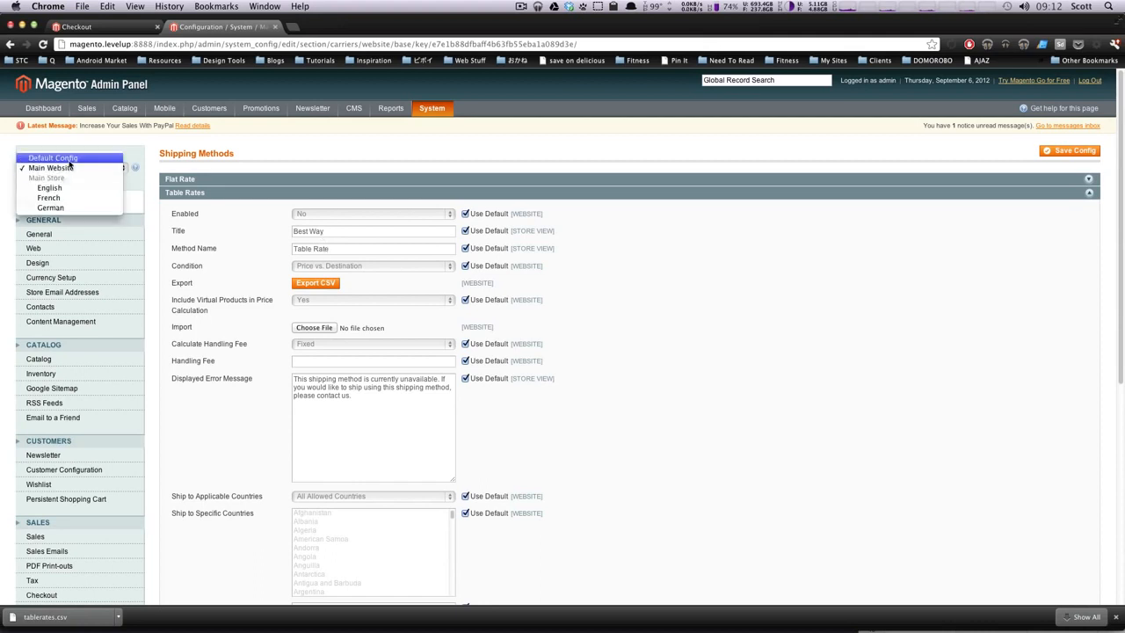
{"action": "left_click", "coordinate": [69, 163]}
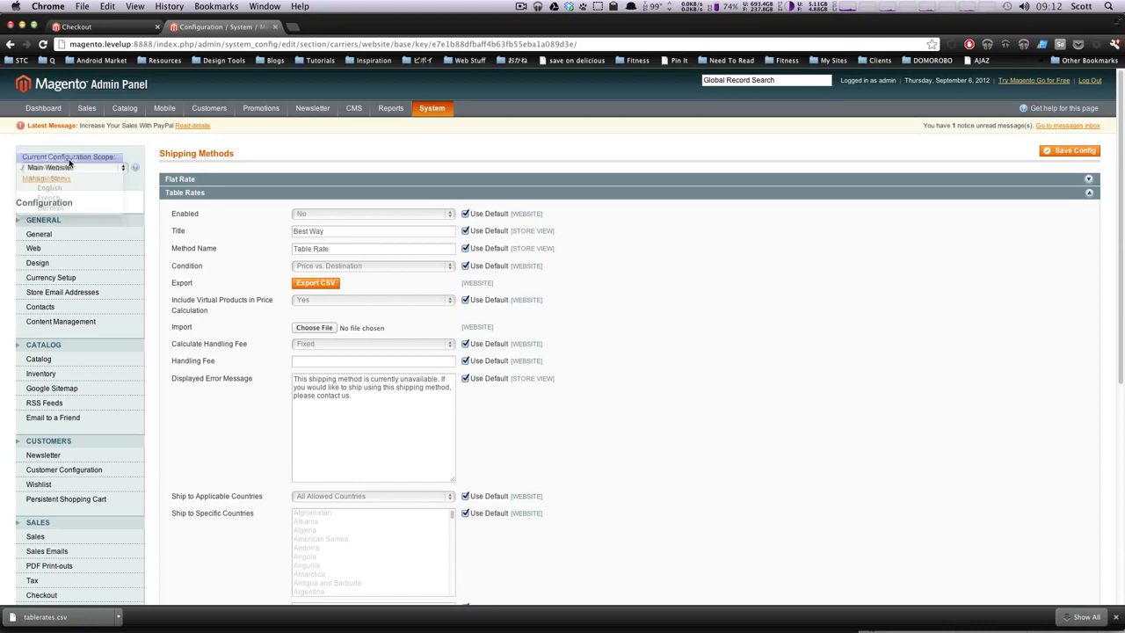
Step: Check Title 'Best Way', Method Name 'Table Rate', Condition 'Price vs. Destination', then collapse Table Rates
{"action": "left_click", "coordinate": [346, 234]}
{"action": "triple_click", "coordinate": [345, 234]}
{"action": "triple_click", "coordinate": [347, 253]}
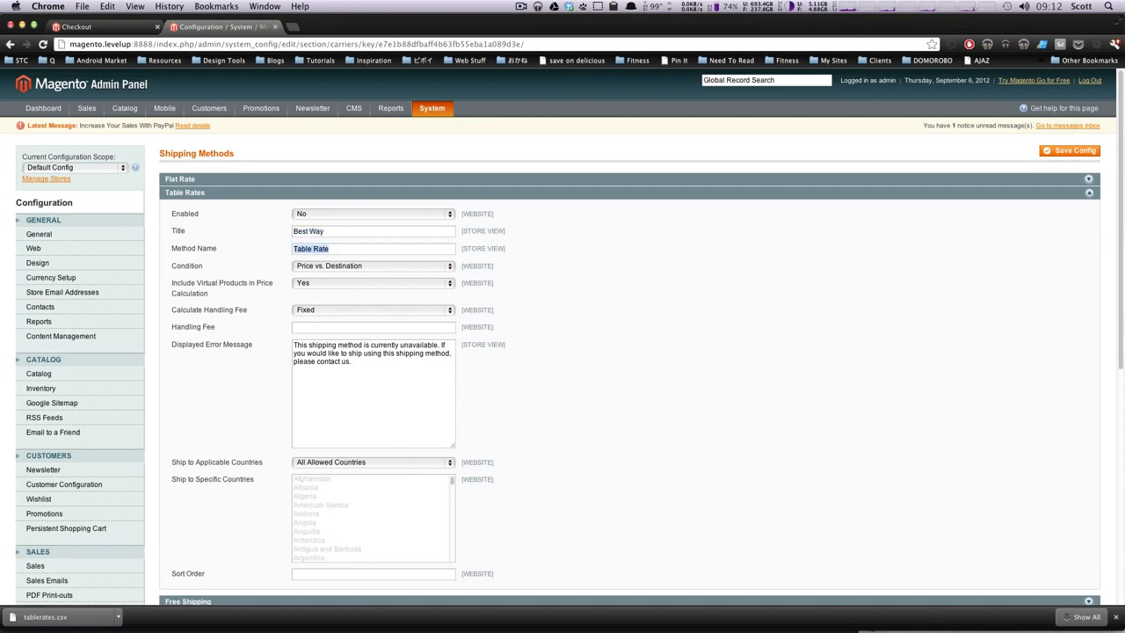
{"action": "scroll", "coordinate": [1115, 179], "scroll_direction": "down", "scroll_amount": 3}
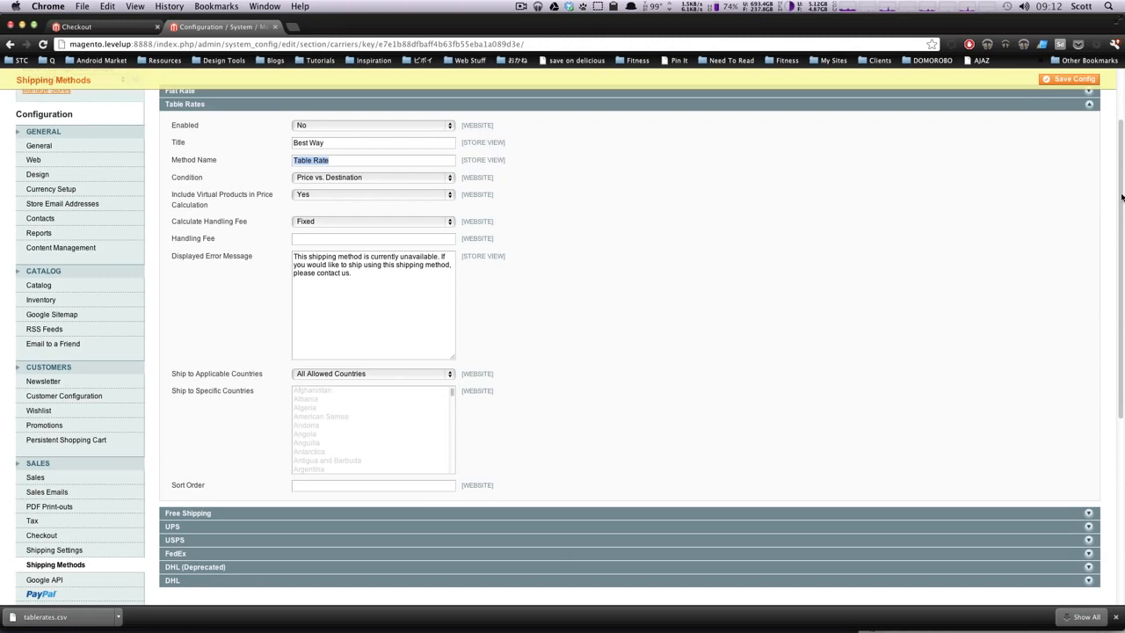
{"action": "scroll", "coordinate": [1122, 197], "scroll_direction": "up", "scroll_amount": 5}
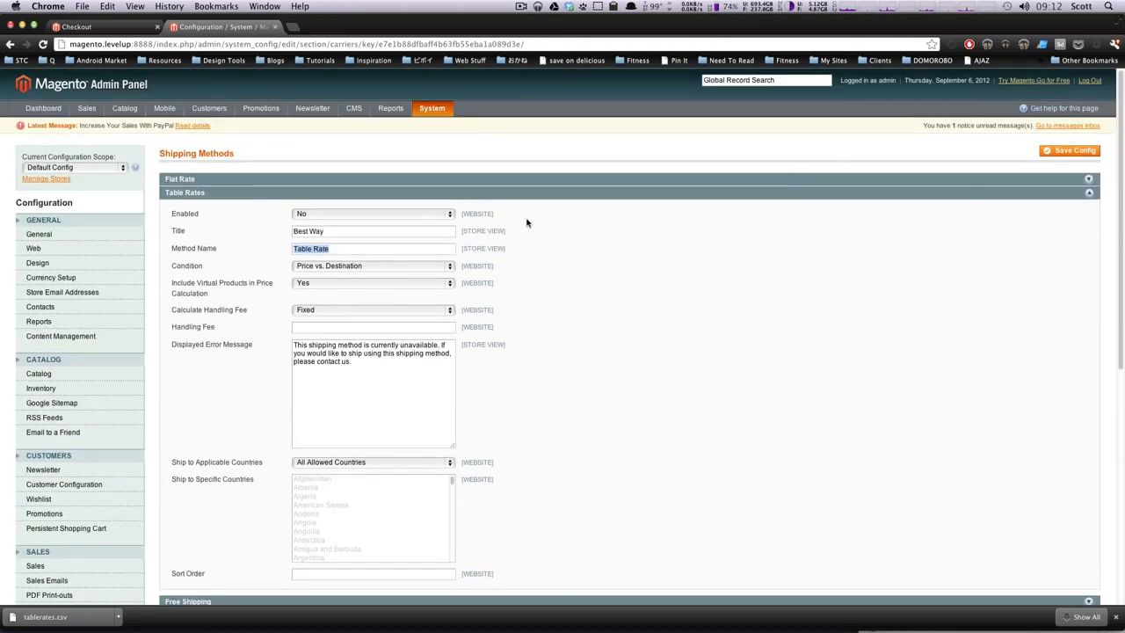
{"action": "left_click", "coordinate": [378, 266]}
{"action": "left_click", "coordinate": [598, 268]}
{"action": "left_click", "coordinate": [432, 195]}
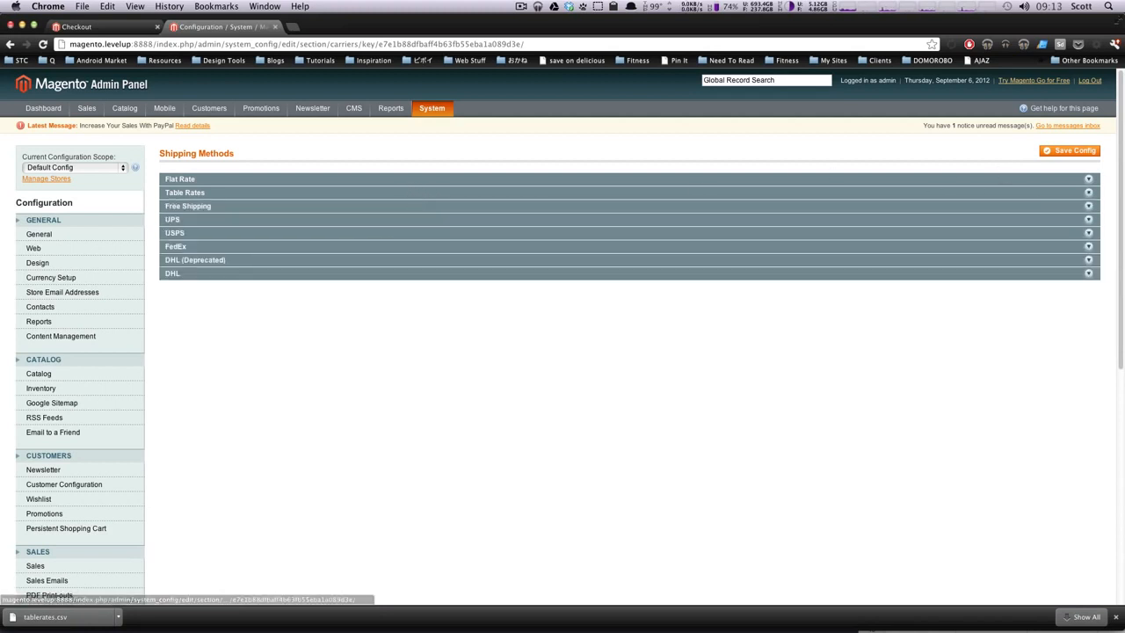